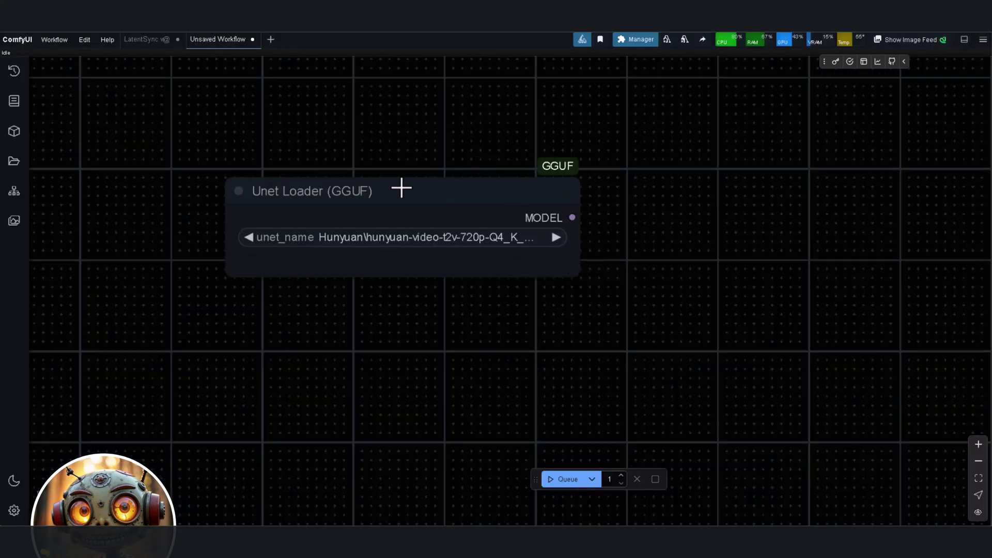
scroll(395, 217, down, 2)
double_click(373, 301)
text(ggu)
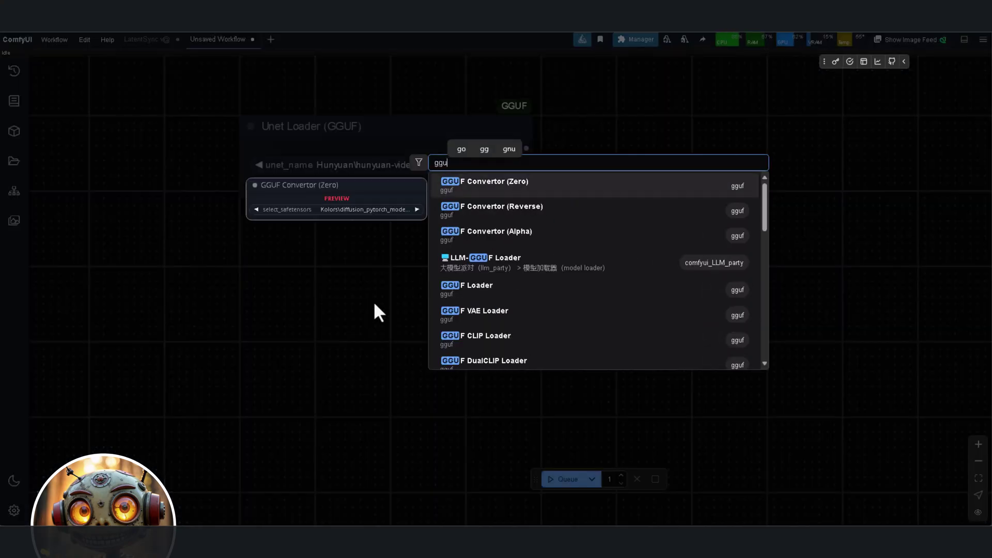
text(f)
scroll(455, 305, down, 2)
click(465, 316)
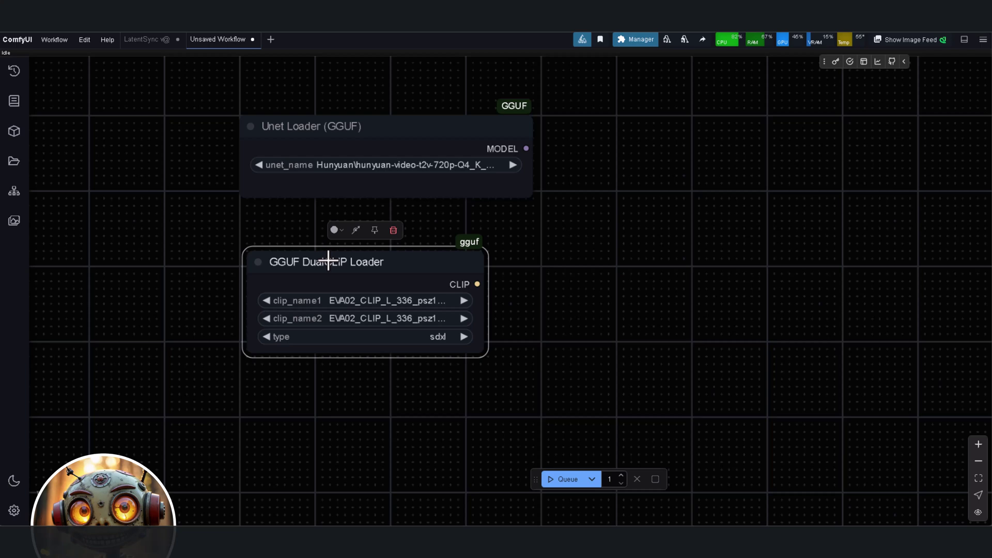
drag(328, 260, 342, 293)
key(Delete)
Step: Add a DualCLIPLoader (GGUF) node below the Unet Loader and widen it to match that node
double_click(342, 293)
text(dualc)
click(472, 206)
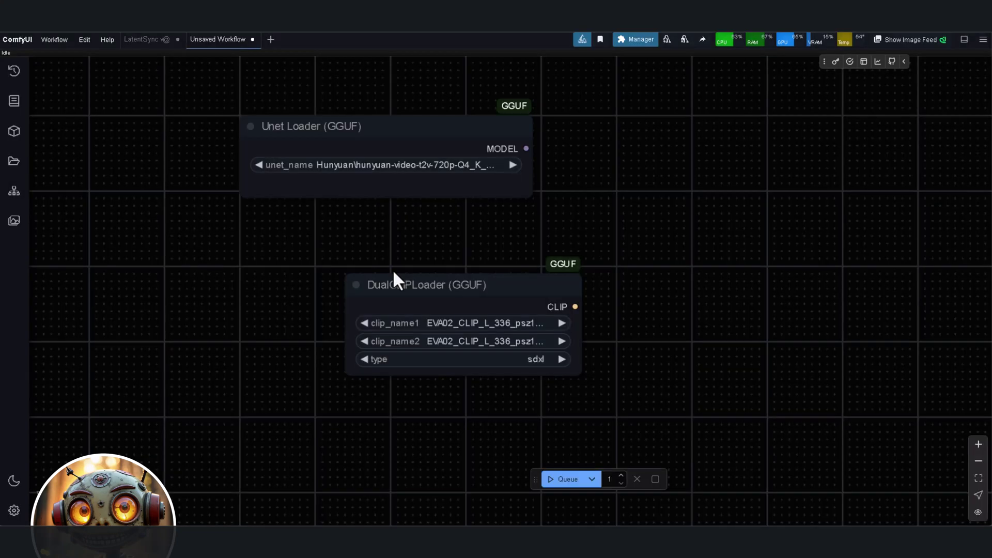
drag(392, 269, 287, 245)
drag(481, 356, 534, 345)
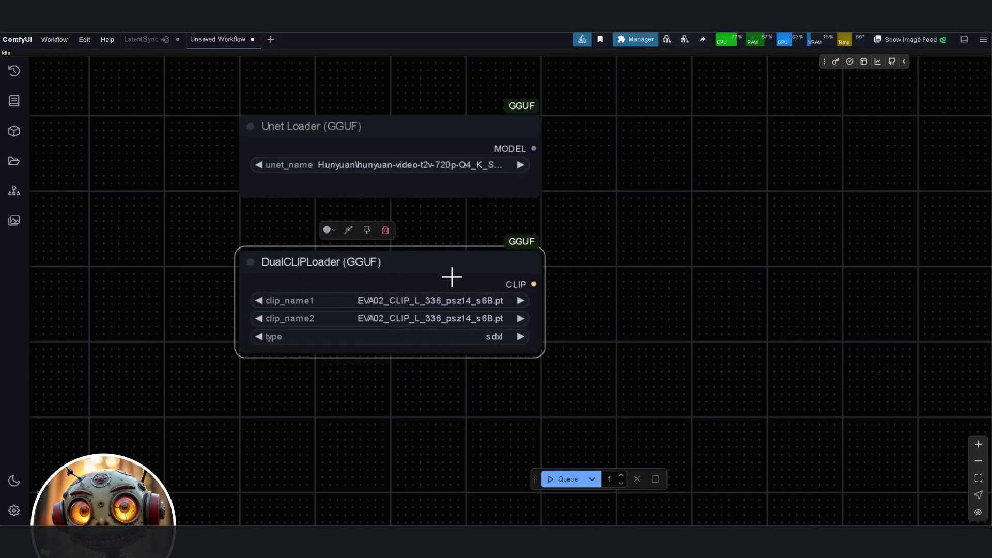
Step: Add a Load VAE node below the DualCLIPLoader
scroll(349, 358, down, 2)
drag(347, 447, 317, 362)
double_click(348, 358)
text(vae)
click(461, 230)
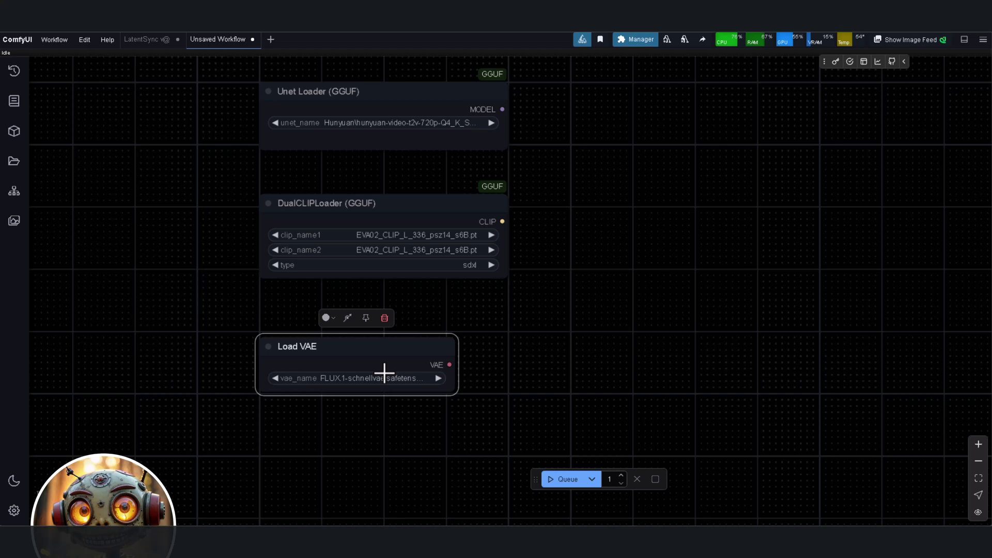
Step: Enlarge the Load VAE node to match the loaders above and set the DualCLIPLoader type to flux
drag(454, 390, 507, 403)
scroll(463, 316, down, 2)
drag(463, 317, 328, 322)
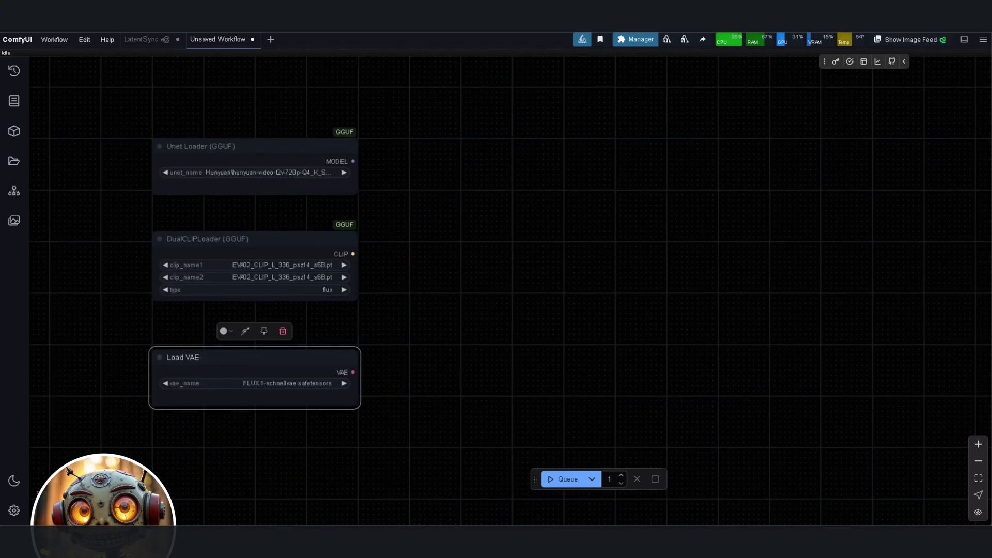
Step: Add a Power Lora Loader (rgthree) node to the canvas
double_click(519, 263)
text(lora)
key(BackSpace)
key(BackSpace)
key(BackSpace)
key(BackSpace)
text(o)
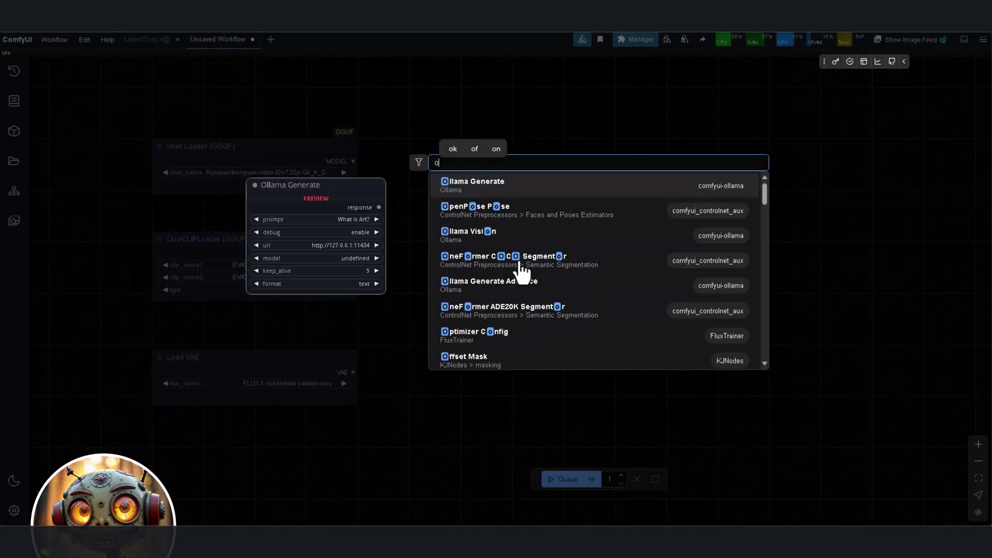
key(BackSpace)
text(power)
click(516, 232)
Step: Fit the Power Lora Loader between the DualCLIPLoader and Load VAE nodes, matching its width to theirs
drag(262, 358, 261, 446)
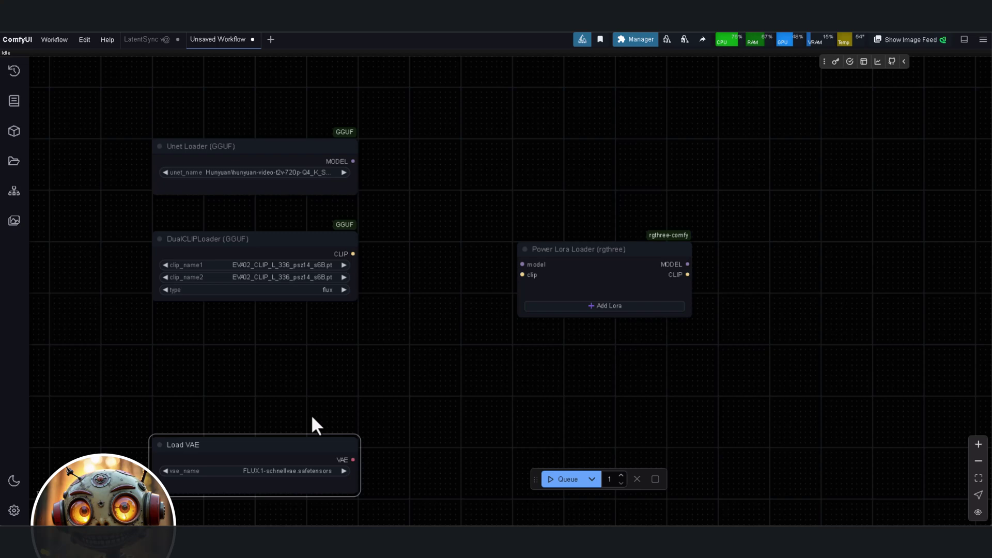
drag(578, 249, 213, 326)
drag(325, 393, 353, 405)
drag(279, 326, 279, 336)
drag(299, 509, 323, 454)
drag(323, 404, 333, 450)
Step: Choose flux1-dev-Q4_0.gguf as the model in the Unet Loader
scroll(414, 374, down, 3)
drag(414, 374, 439, 411)
scroll(322, 221, up, 6)
click(323, 220)
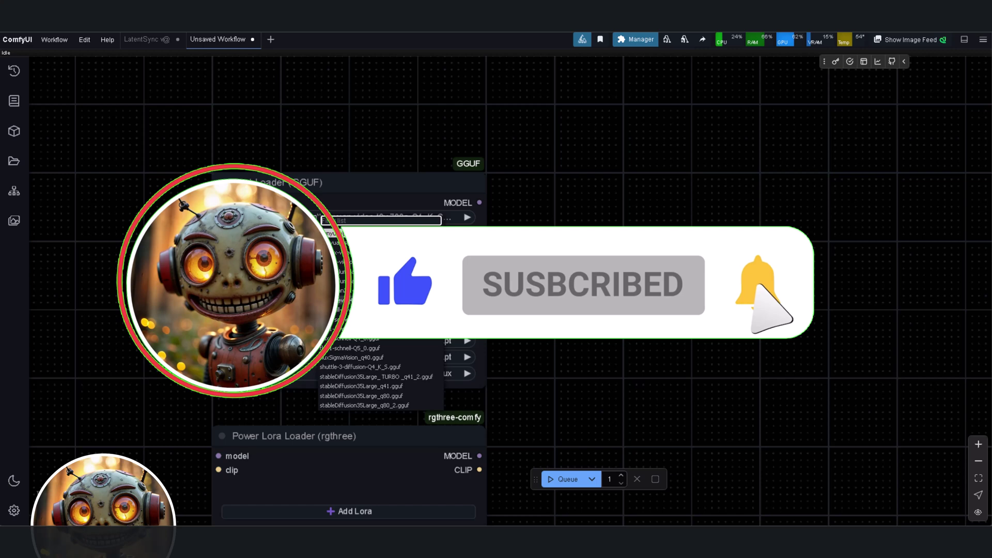
click(357, 300)
Step: Set the DualCLIPLoader's clip_name1 to the ViT-L-14-TEXT-detail-improved-hiT-GmP model and clip_name2 to t5-v1_1-xxl-encoder-Q4_K_M.gguf
drag(398, 335, 381, 266)
click(384, 274)
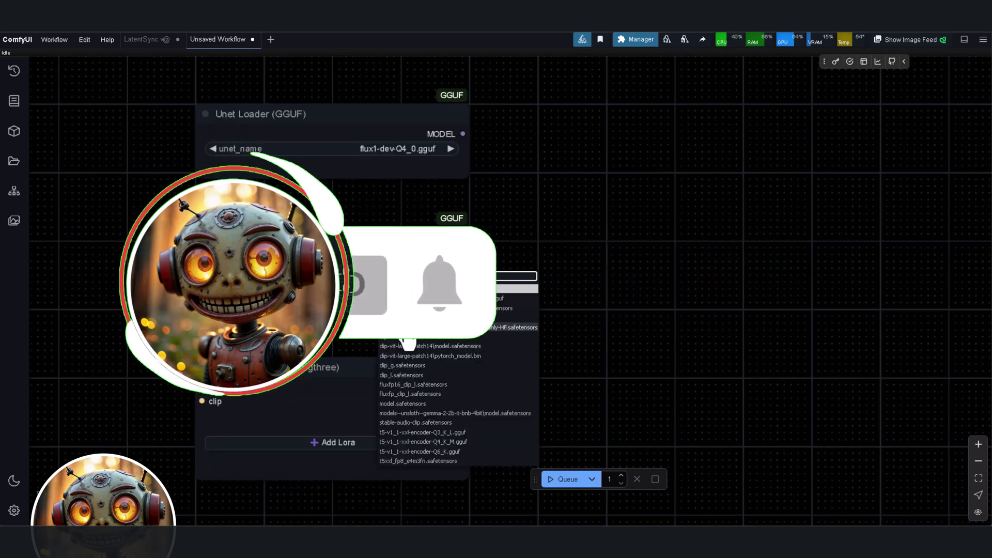
click(406, 329)
drag(380, 313, 368, 289)
click(355, 264)
click(419, 428)
Step: Choose Fluxvae.sft as the VAE in the Load VAE node
drag(469, 518, 480, 337)
scroll(479, 336, down, 2)
click(386, 401)
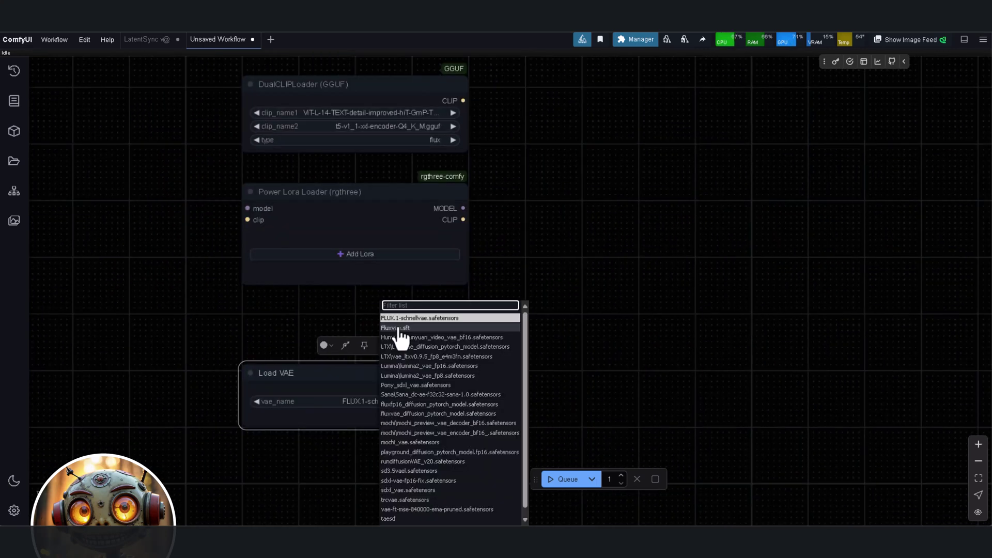
click(399, 329)
Step: Add a CLIP Text Encode (Prompt) node beside the Unet Loader and enlarge it
drag(479, 396, 442, 441)
scroll(507, 312, down, 4)
double_click(467, 173)
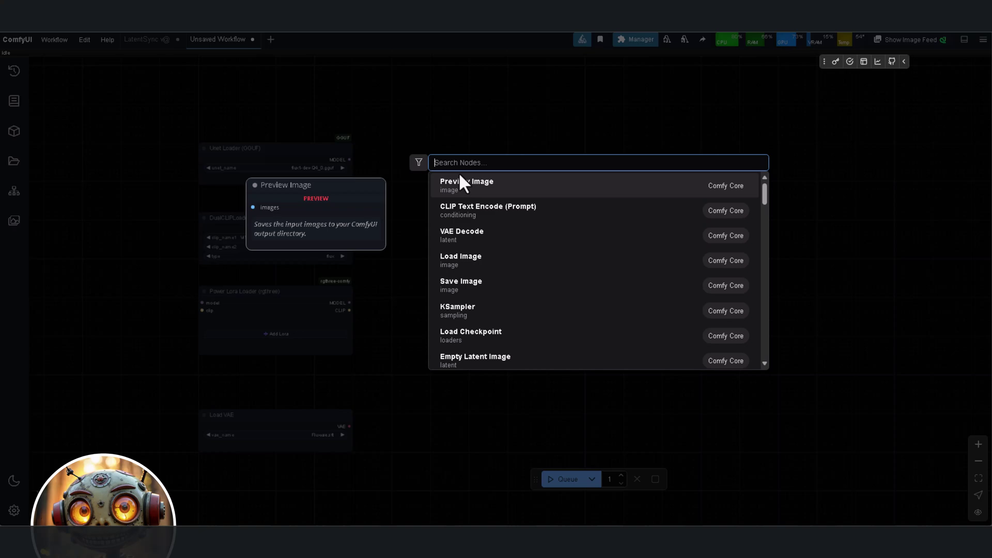
text(clip)
click(459, 182)
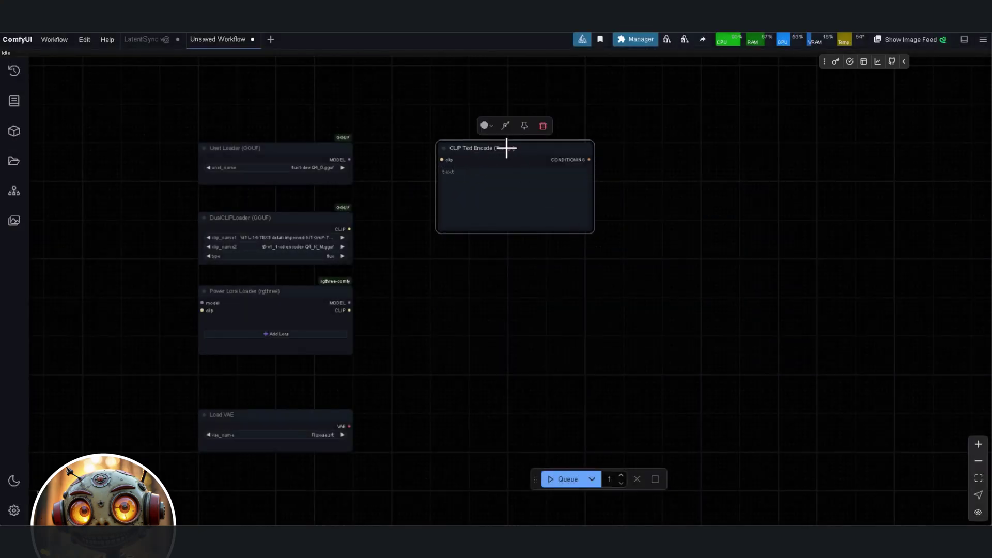
drag(549, 227, 558, 239)
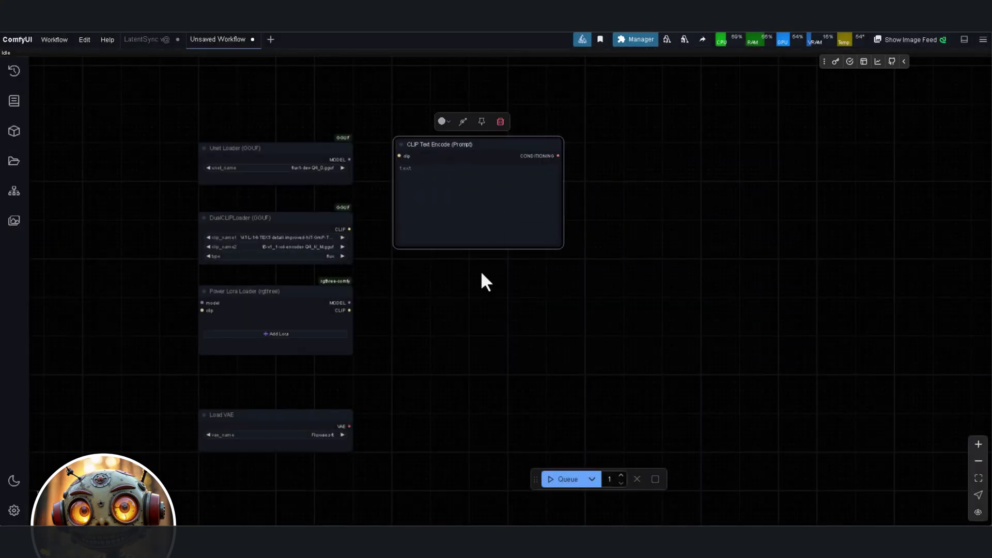
Step: Add a ConditioningZeroOut node below the CLIP Text Encode node and widen it to match
scroll(459, 279, down, 1)
double_click(426, 287)
text(zero)
key(Return)
drag(436, 275, 413, 272)
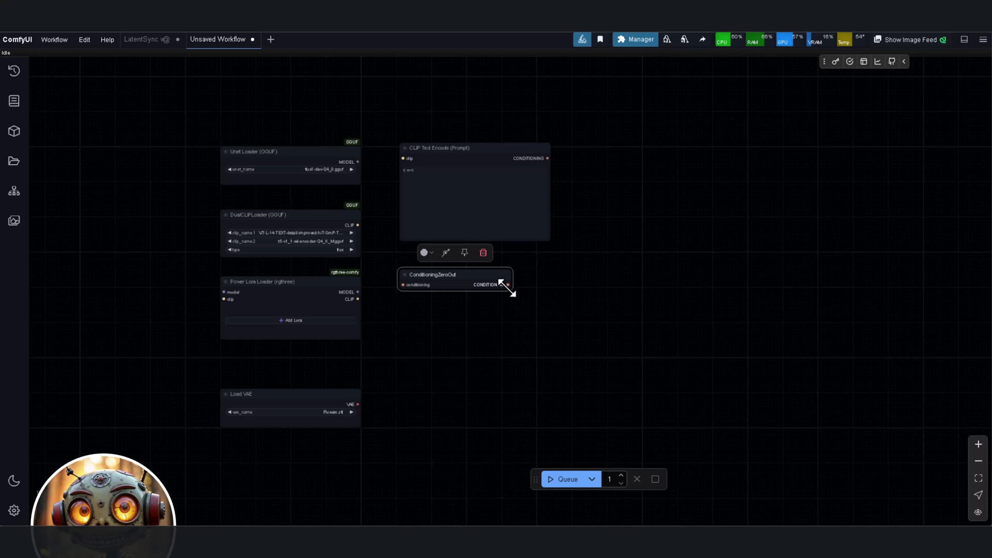
click(487, 337)
Step: Connect the Unet Loader's MODEL and the DualCLIPLoader's CLIP outputs to the Power Lora Loader's model and clip inputs
scroll(215, 182, up, 4)
drag(423, 152, 286, 233)
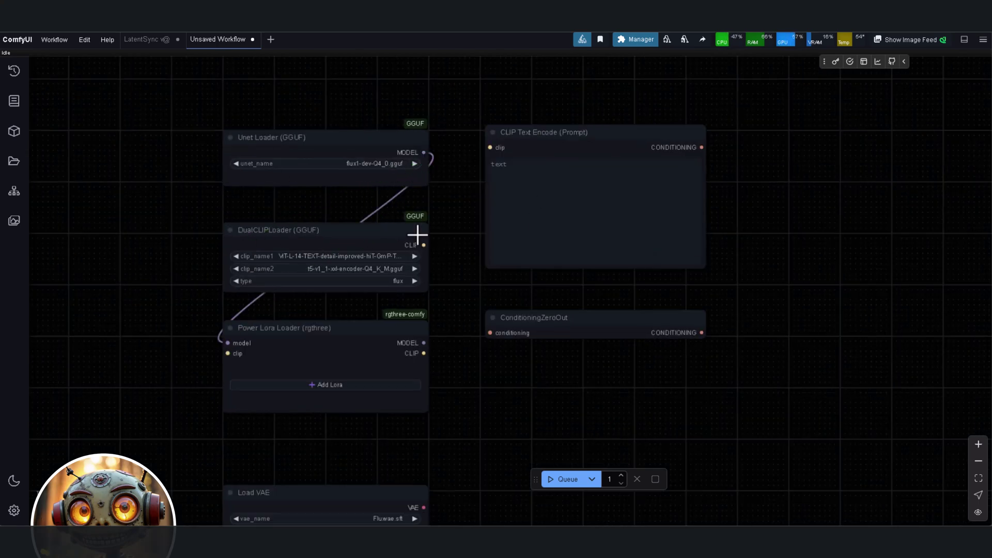
drag(423, 245, 227, 354)
Step: Connect the Power Lora Loader's CLIP output to CLIP Text Encode, and the encoder's CONDITIONING output to ConditioningZeroOut
drag(480, 327, 478, 283)
scroll(455, 305, down, 1)
drag(434, 331, 389, 356)
drag(379, 339, 439, 151)
scroll(594, 178, down, 1)
drag(646, 175, 373, 293)
Step: Add a FluxGuidance node and place it above the CLIP Text Encode node
scroll(439, 357, down, 2)
double_click(572, 200)
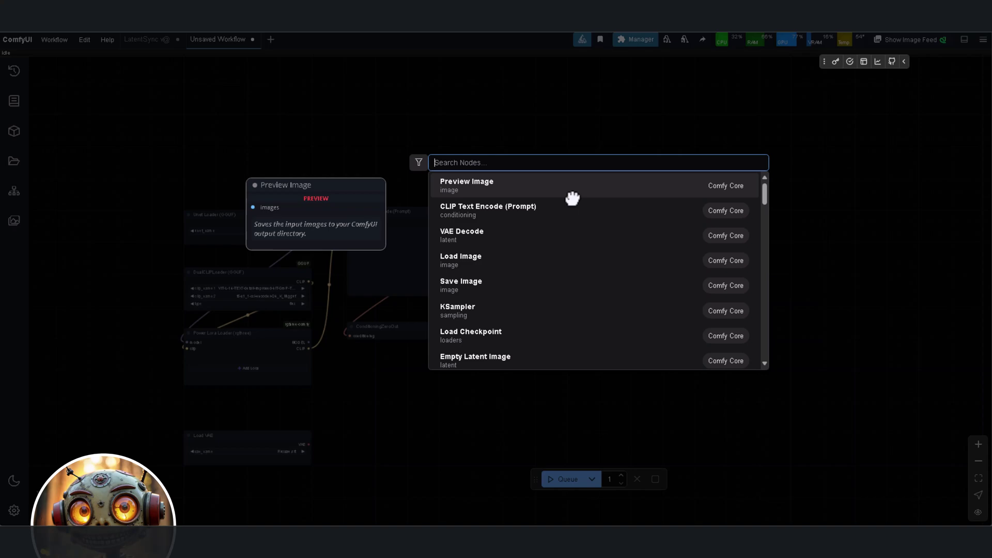
text(guid)
text(ance)
key(Return)
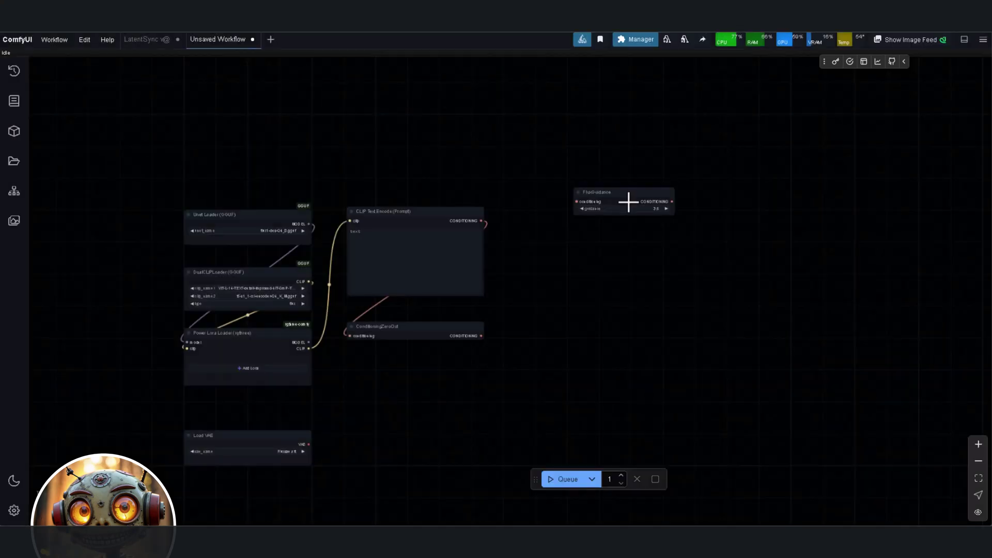
drag(629, 202, 450, 159)
Step: Add a standard KSampler node beside the prompt nodes
drag(599, 254, 532, 260)
double_click(532, 264)
text(ksampler)
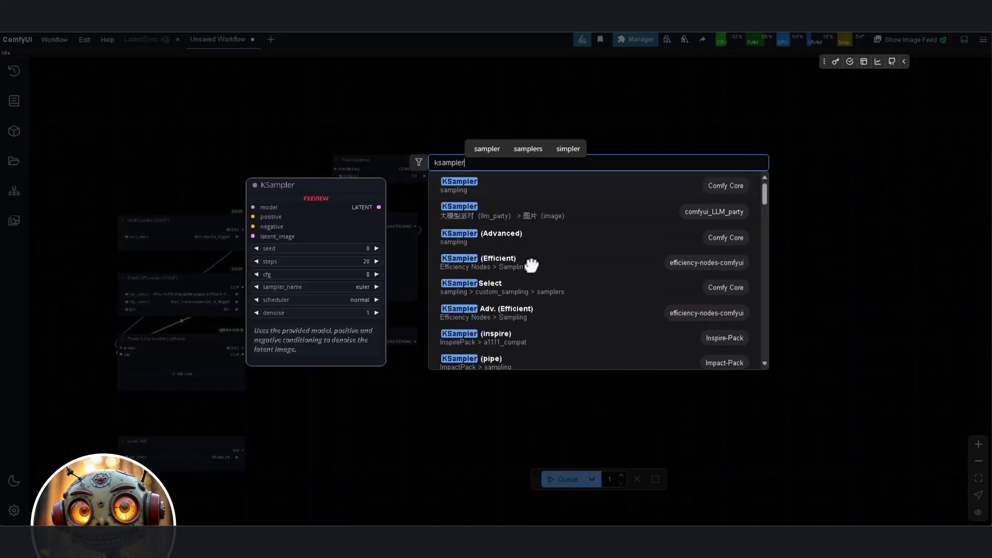
key(Return)
Step: Move the FluxGuidance node below the ConditioningZeroOut node
drag(357, 161, 320, 165)
scroll(304, 145, up, 2)
drag(628, 209, 585, 205)
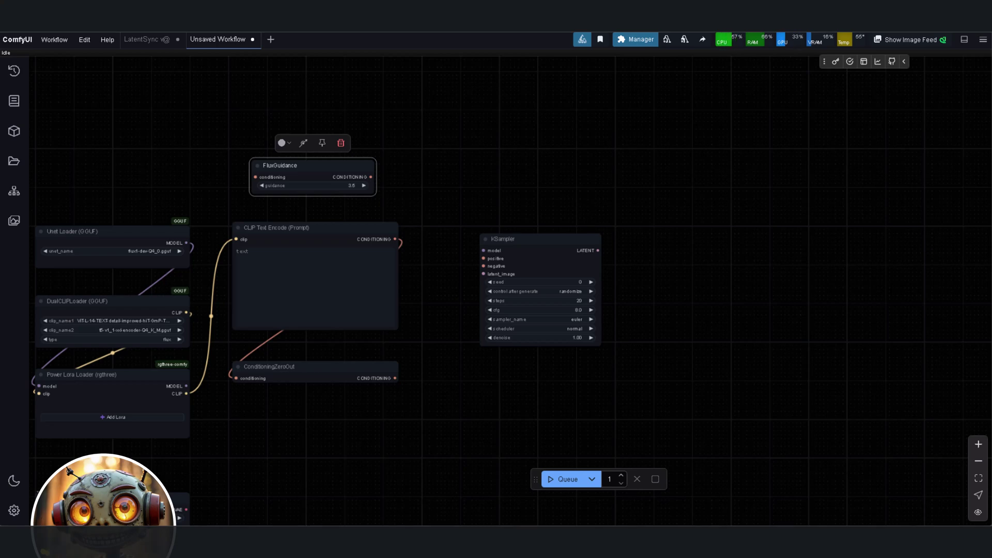
drag(291, 166, 276, 403)
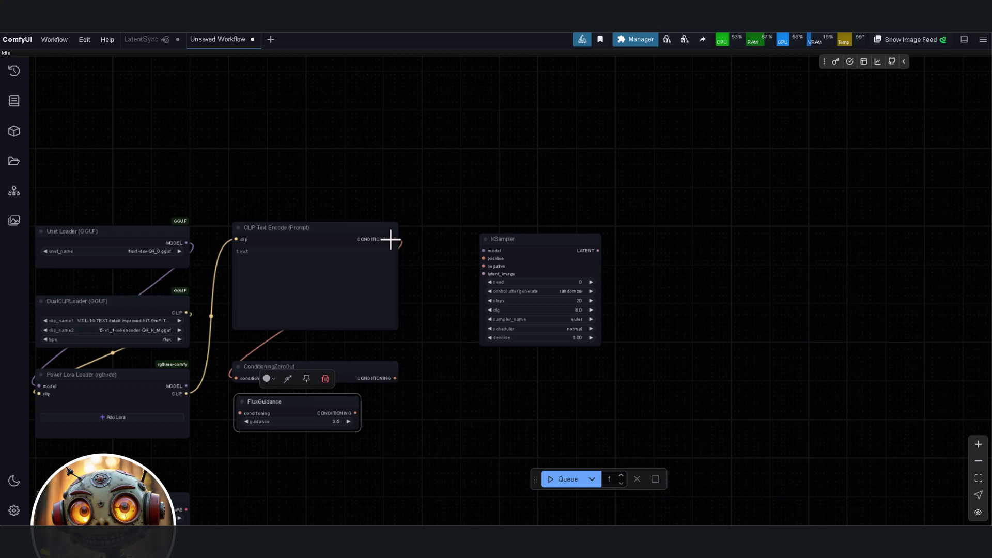
Step: Connect the prompt's CONDITIONING to FluxGuidance, and wire FluxGuidance to the KSampler's positive input and ConditioningZeroOut to its negative input
scroll(360, 384, up, 2)
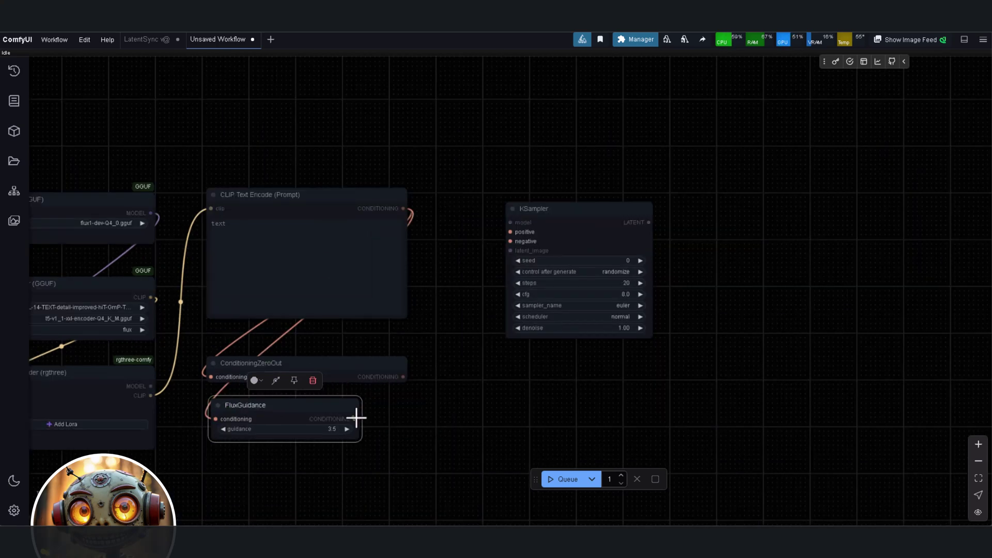
scroll(449, 359, up, 1)
Step: Widen the FluxGuidance node and line up the prompt, ConditioningZeroOut, FluxGuidance and KSampler nodes
drag(362, 429, 408, 428)
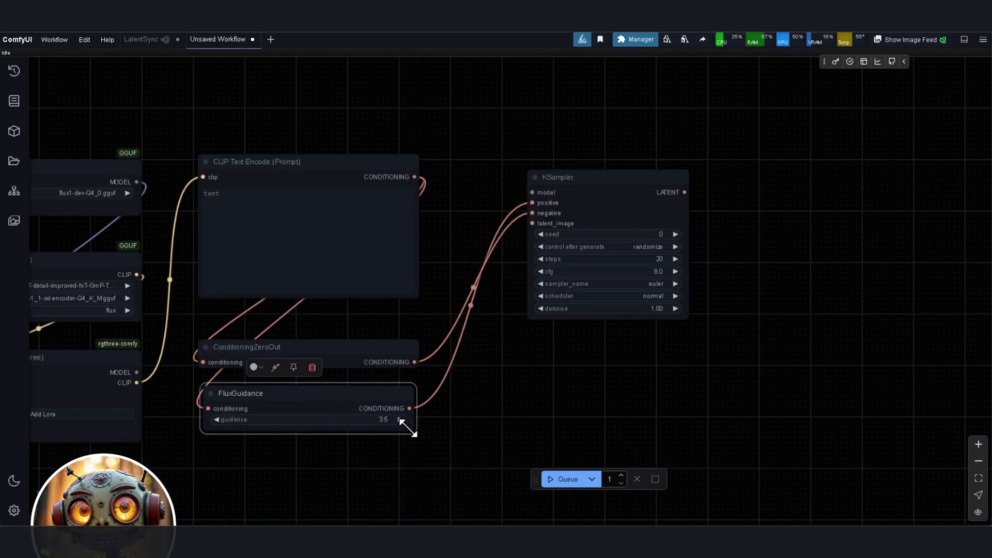
drag(330, 392, 321, 397)
drag(343, 346, 337, 346)
drag(303, 163, 297, 163)
scroll(453, 379, down, 2)
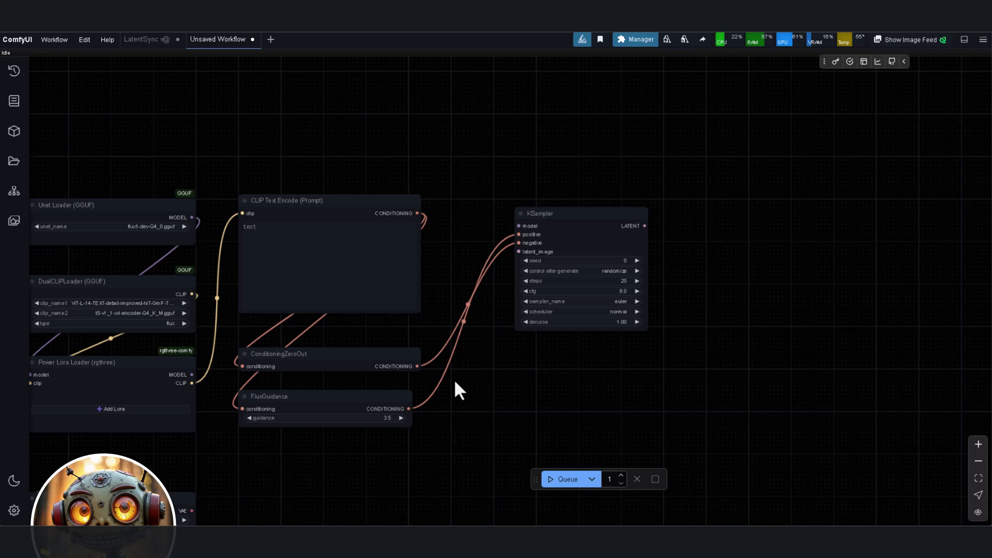
drag(454, 379, 480, 322)
drag(562, 153, 543, 141)
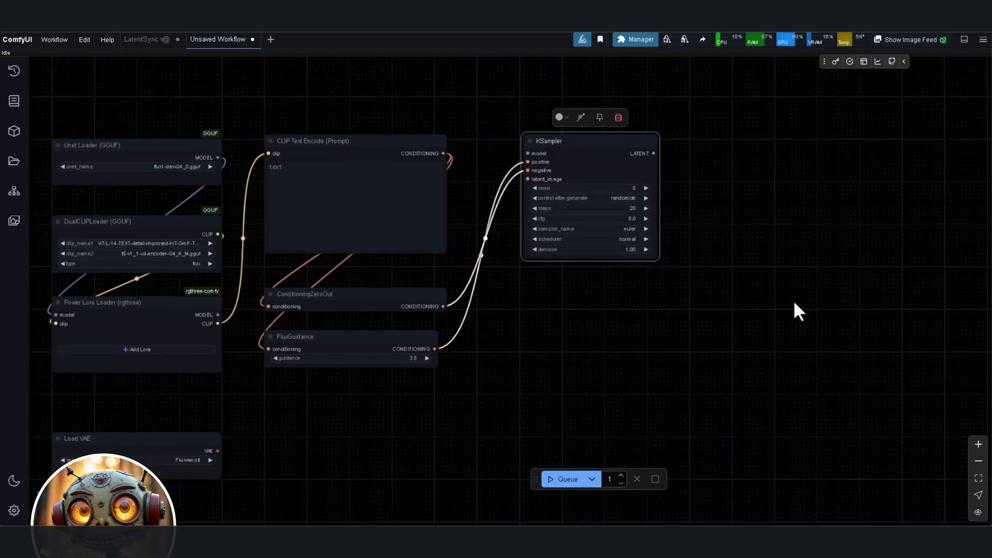
Step: Add an EmptySD3LatentImage node below the KSampler and connect its LATENT output to the sampler's latent_image input
scroll(532, 388, down, 2)
scroll(527, 381, up, 4)
double_click(527, 381)
text(empty)
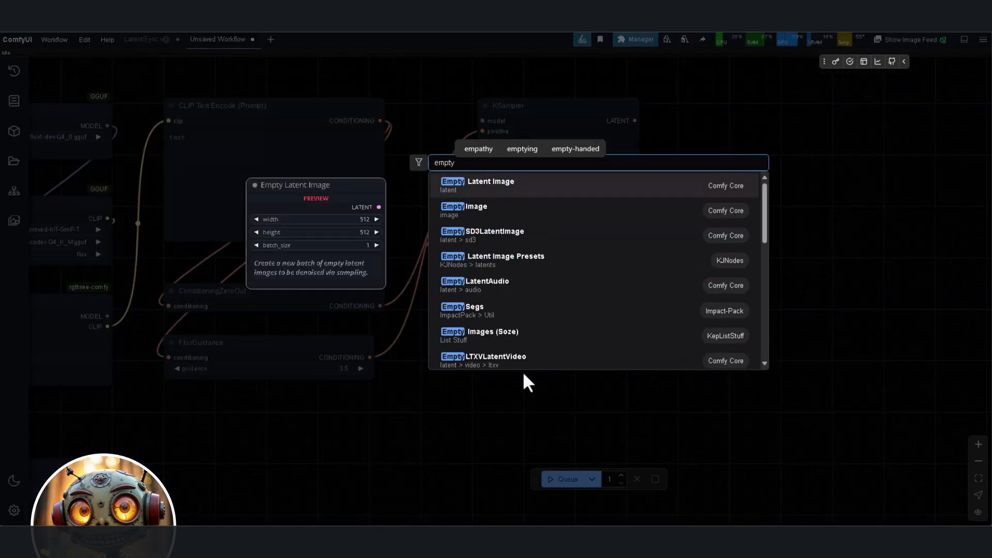
text(sd)
click(495, 185)
drag(545, 364, 497, 322)
drag(640, 338, 482, 152)
drag(537, 319, 532, 288)
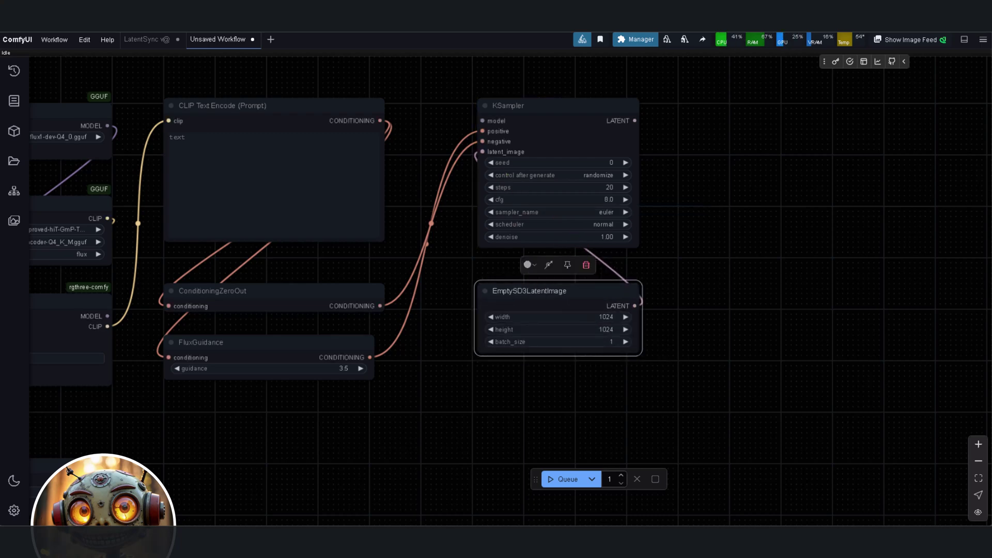
Step: Add a ModelSamplingFlux node and connect the Power Lora Loader's MODEL output to its model input
double_click(466, 403)
text(model sampli)
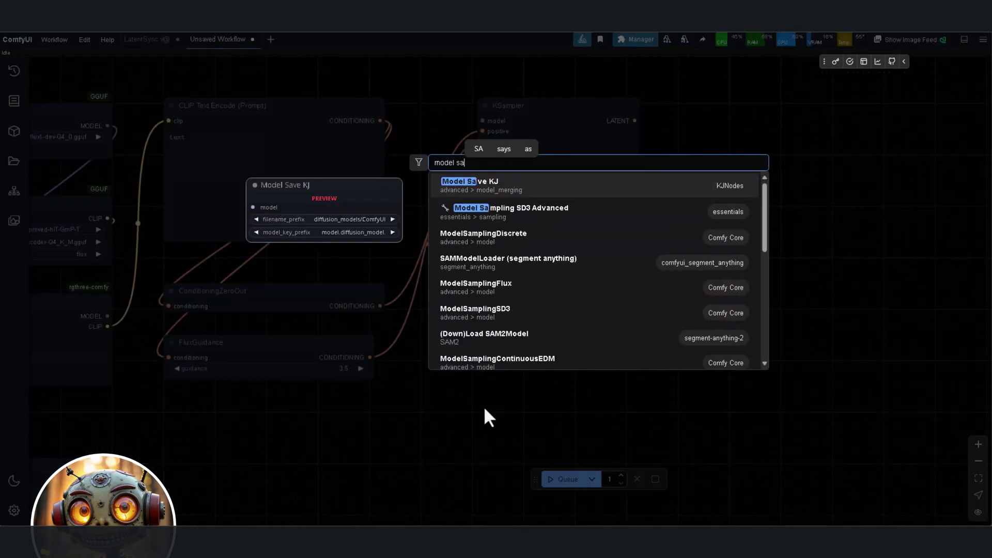
click(458, 238)
drag(520, 400, 567, 400)
scroll(446, 397, down, 2)
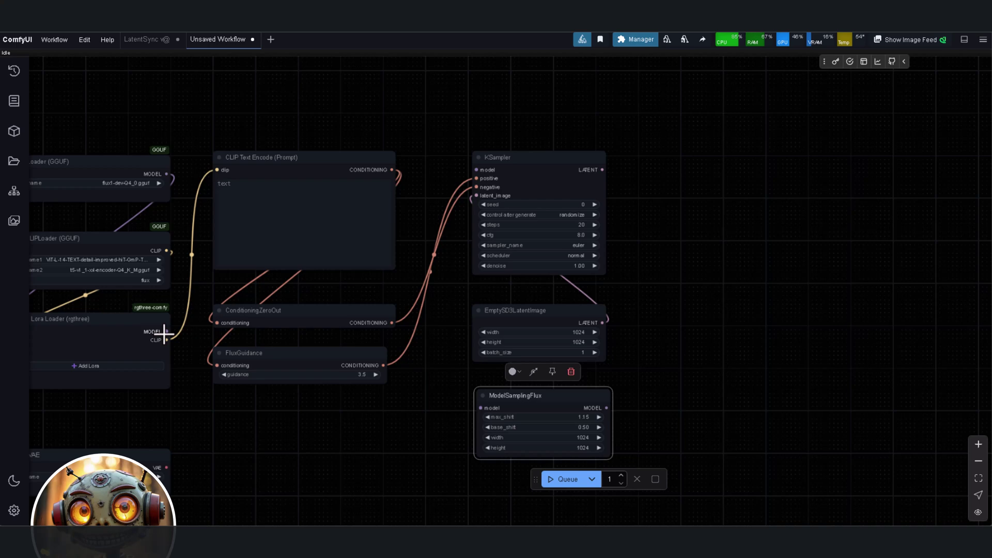
drag(166, 332, 480, 408)
Step: Swap the two nodes so ModelSamplingFlux sits directly below the KSampler and EmptySD3LatentImage sits beneath it
drag(516, 310, 674, 382)
drag(538, 400, 537, 301)
drag(687, 389, 527, 381)
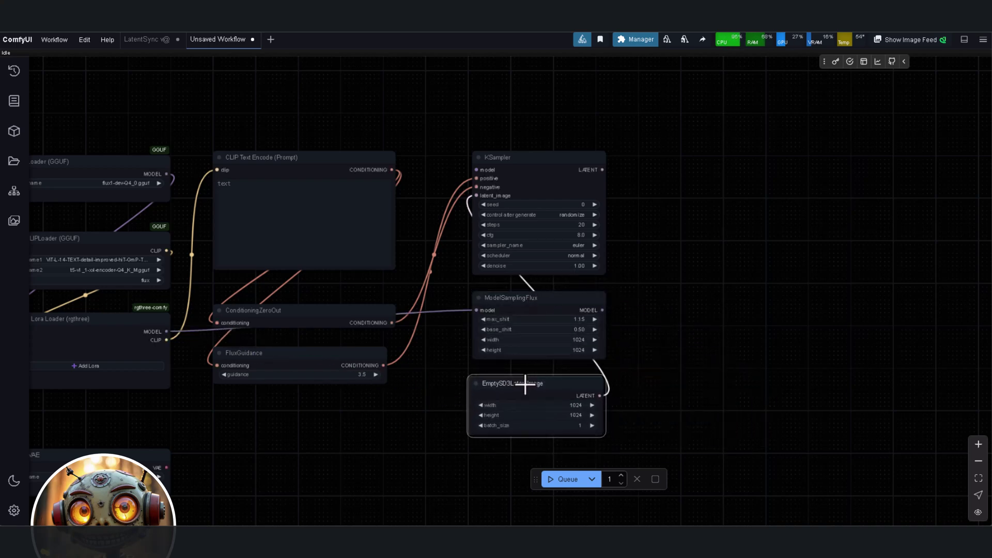
Step: Add a Flux Resolution Calc node below EmptySD3LatentImage and move the queue controls away from the nodes
drag(647, 412, 573, 377)
double_click(389, 443)
text(flux resolu)
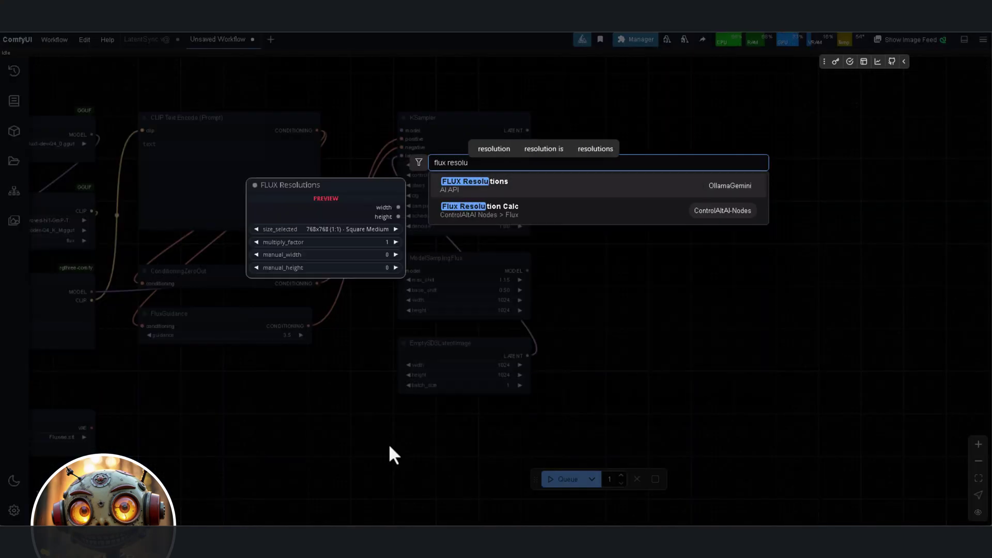
click(534, 215)
drag(536, 479, 760, 391)
drag(431, 440, 445, 427)
scroll(363, 456, up, 4)
drag(362, 455, 310, 463)
scroll(362, 444, down, 3)
Step: Convert the EmptySD3LatentImage node's width and height values to inputs
right_click(390, 338)
click(457, 461)
click(557, 459)
right_click(399, 338)
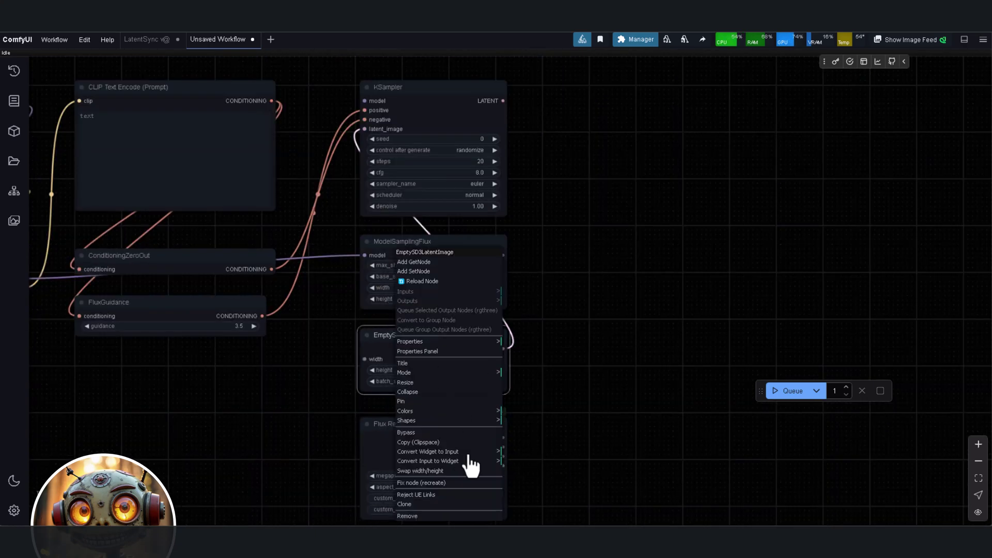
click(467, 453)
click(540, 453)
Step: Convert the ModelSamplingFlux node's width and height values to inputs
click(405, 242)
right_click(405, 239)
click(473, 432)
click(543, 436)
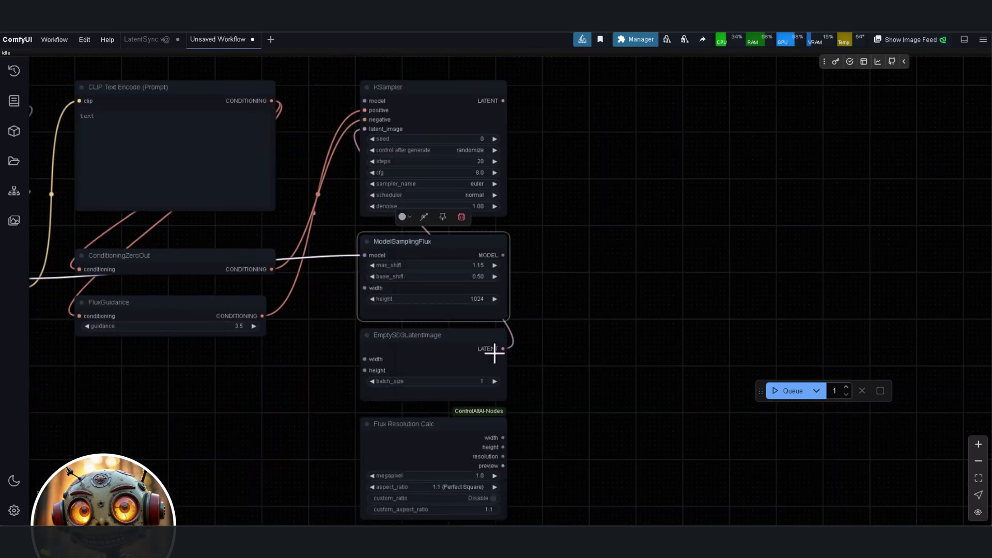
right_click(416, 238)
click(472, 434)
click(569, 453)
Step: Shift the EmptySD3LatentImage and Flux Resolution Calc nodes slightly down to space out the column
drag(532, 383, 544, 397)
drag(445, 351, 445, 366)
drag(431, 445, 431, 459)
Step: Connect the Flux Resolution Calc node's width output to the width inputs of EmptySD3LatentImage and ModelSamplingFlux
drag(543, 467, 524, 423)
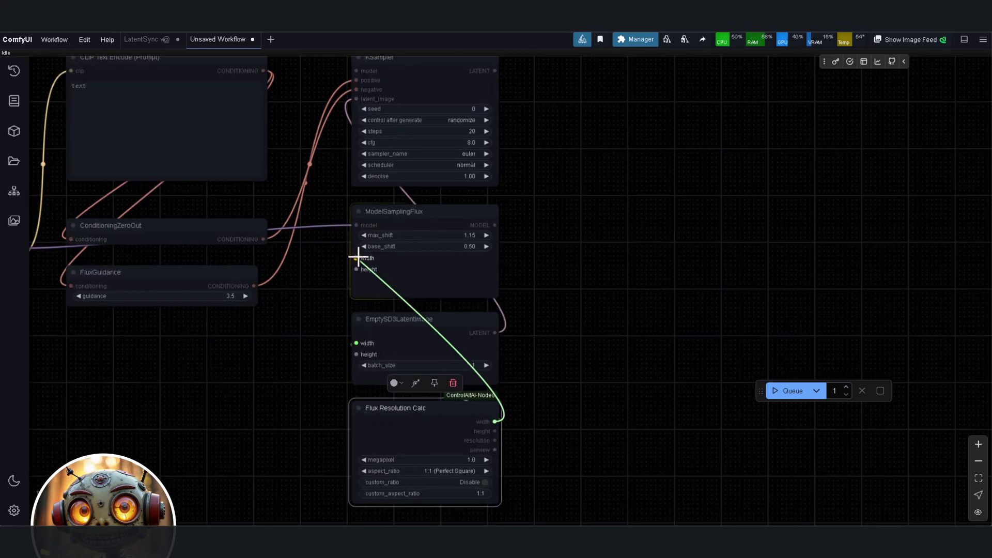
scroll(356, 331, down, 1)
drag(332, 479, 309, 434)
scroll(338, 454, up, 2)
scroll(496, 417, up, 3)
click(495, 416)
scroll(551, 415, down, 3)
scroll(550, 415, down, 4)
Step: Add a VAE Decode (Tiled) node beside the KSampler and connect the sampler's LATENT output to its samples input
drag(551, 415, 651, 427)
drag(651, 162, 488, 258)
scroll(435, 299, up, 2)
click(532, 323)
click(523, 231)
double_click(497, 266)
text(vae)
click(524, 261)
drag(413, 271, 469, 272)
scroll(476, 261, up, 2)
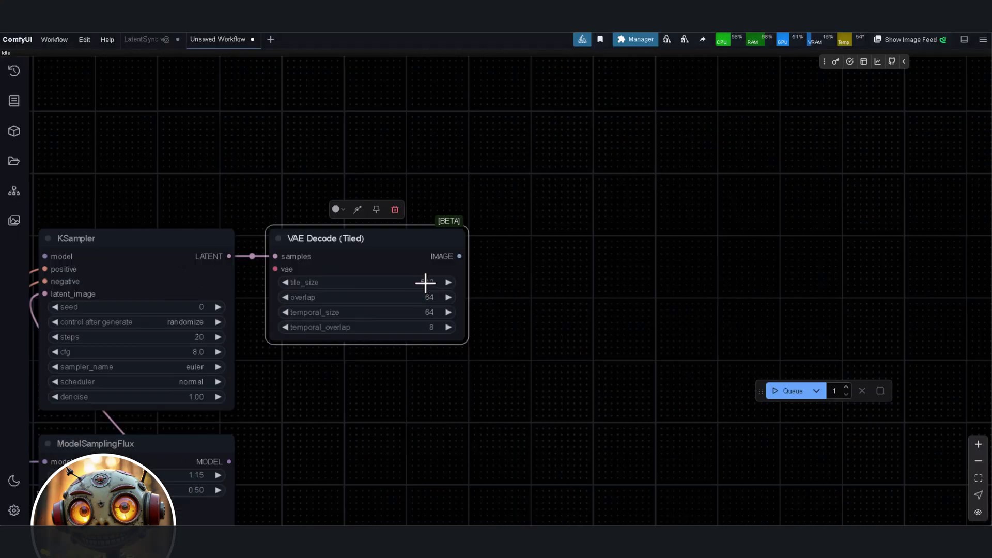
Step: Set the VAE Decode (Tiled) node's tile_size to 128, overlap to 32, temporal_size to 32 and temporal_overlap to 4
key(Return)
click(427, 312)
text(32)
key(Return)
click(432, 327)
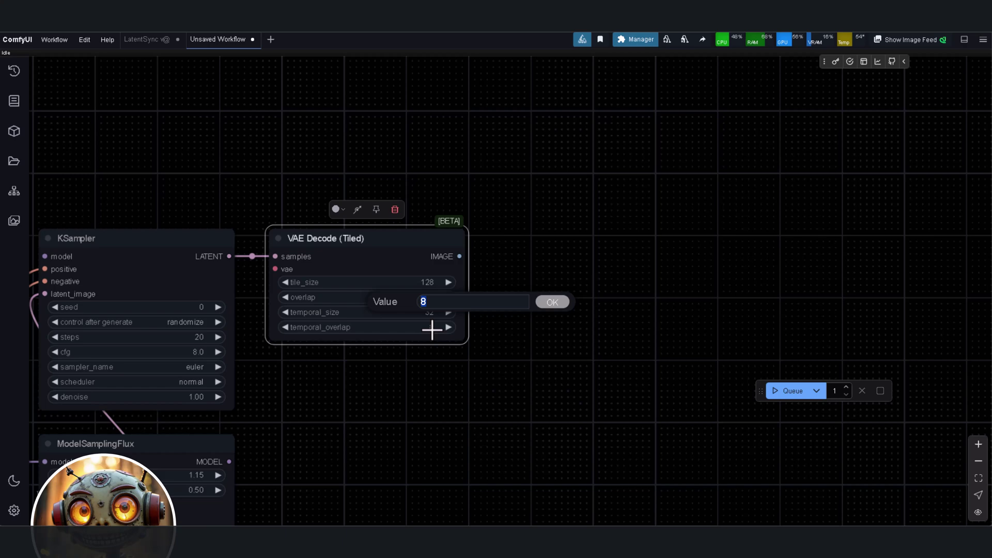
Step: Add a Preview Image node on the tiled decoder's IMAGE output and enlarge it
scroll(432, 329, down, 5)
drag(393, 252, 468, 241)
scroll(516, 289, down, 1)
drag(517, 289, 668, 499)
scroll(693, 467, down, 1)
drag(694, 467, 664, 334)
scroll(679, 354, down, 4)
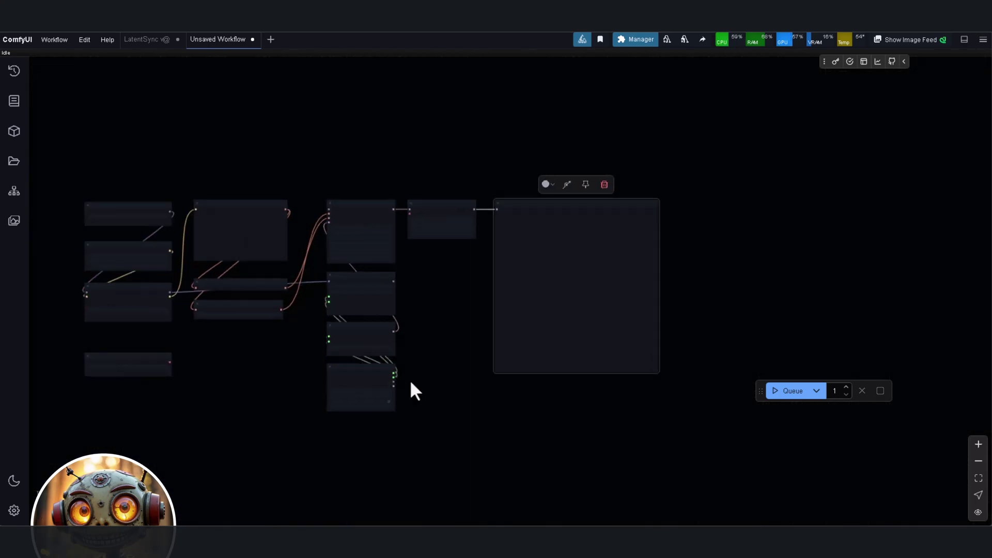
Step: Connect the Load VAE node's VAE output to the vae input of VAE Decode (Tiled)
scroll(425, 291, up, 5)
drag(424, 290, 478, 295)
scroll(278, 365, up, 3)
drag(279, 365, 256, 479)
drag(230, 301, 497, 194)
scroll(295, 437, down, 3)
drag(245, 430, 640, 196)
scroll(412, 439, down, 2)
drag(412, 438, 481, 434)
scroll(322, 430, up, 5)
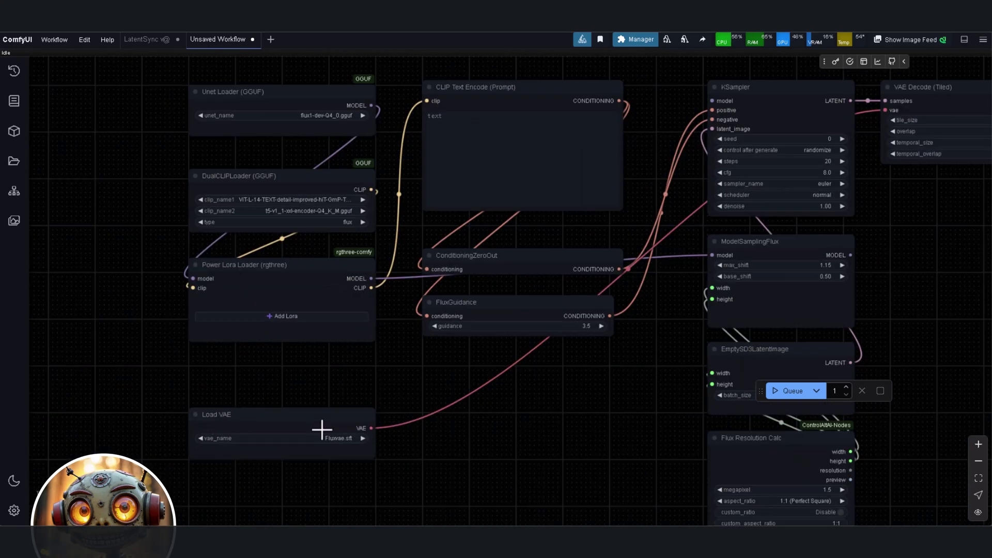
Step: Add the Hyper-FLUX.1-dev-8steps-lora LoRA to the Power Lora Loader
click(321, 429)
click(266, 314)
text(hype)
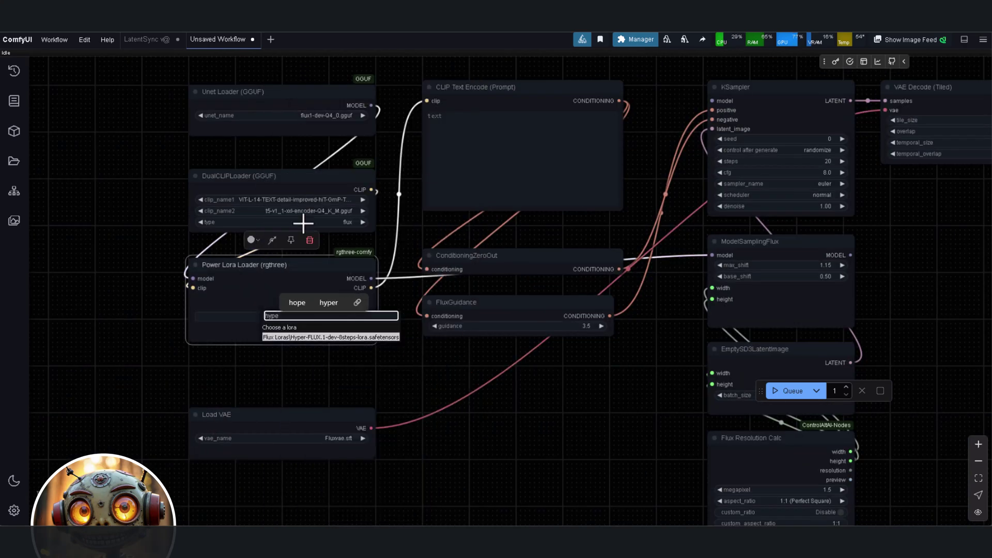
click(305, 337)
Step: Add the amateurphoto-v6 LoRA from the photography folder as the second entry in the Power Lora Loader
click(278, 329)
text(real)
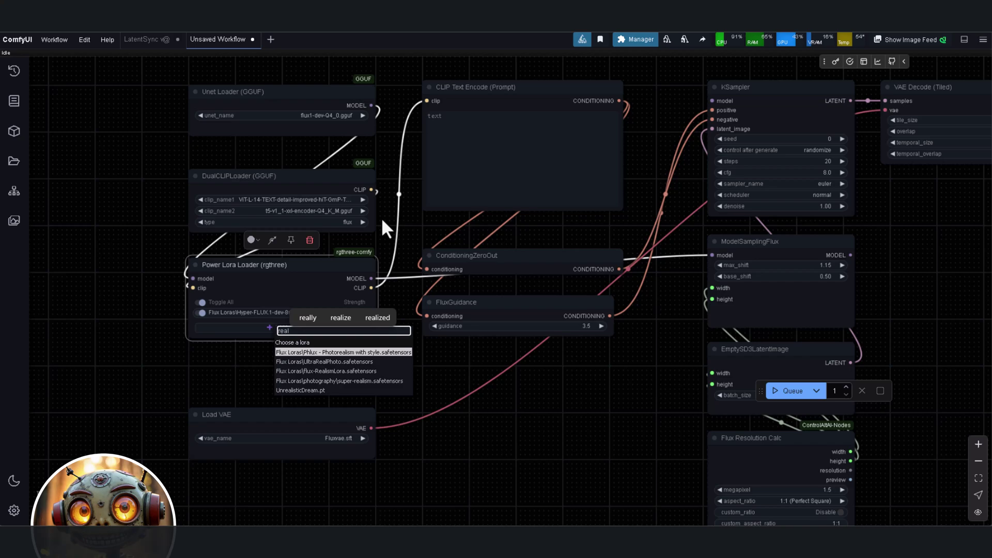
key(BackSpace)
key(BackSpace)
key(BackSpace)
key(BackSpace)
text(ama)
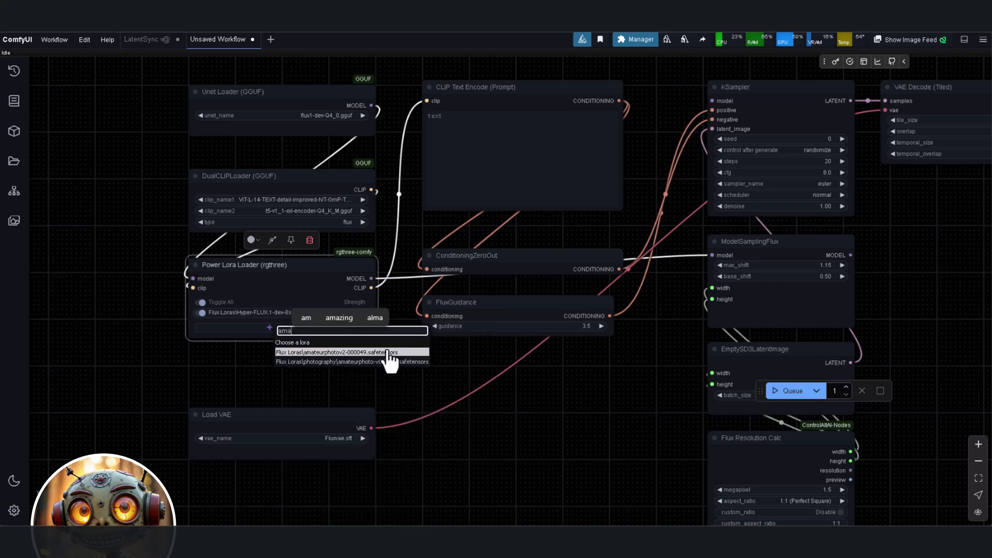
click(388, 354)
scroll(318, 292, up, 5)
Step: Replace the first LoRA with FLUX.1-Turbo-Alpha and lower the strength of the amateurphoto LoRA
click(284, 327)
text(turb)
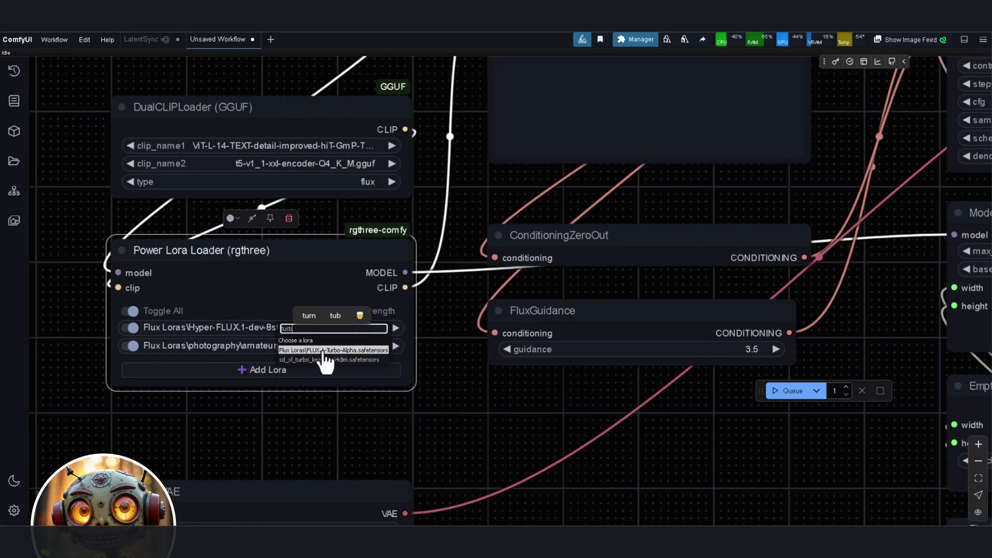
key(Return)
scroll(366, 318, down, 2)
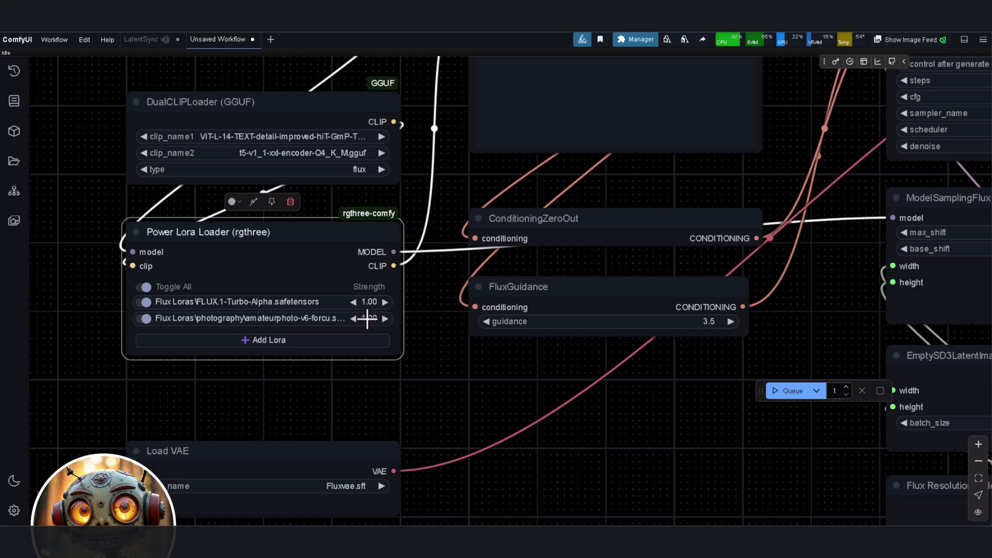
click(366, 318)
key(Return)
Step: Set the KSampler's steps to 8, cfg to 1.0 and scheduler to beta
scroll(481, 373, down, 5)
drag(568, 386, 381, 375)
scroll(382, 385, down, 1)
scroll(559, 144, up, 5)
click(589, 207)
scroll(651, 274, down, 2)
scroll(491, 253, up, 4)
drag(652, 274, 557, 252)
click(466, 270)
click(480, 343)
scroll(570, 287, down, 3)
scroll(501, 238, up, 3)
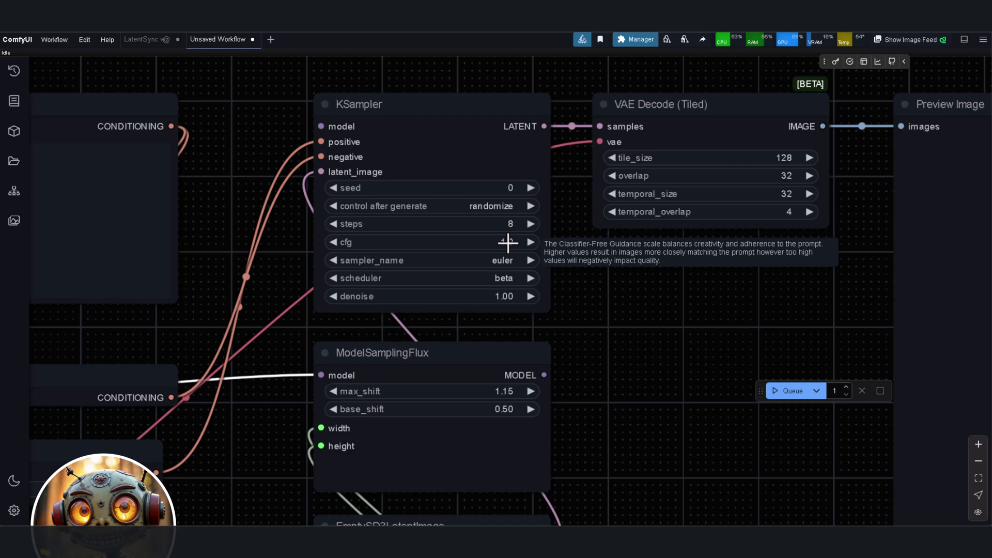
Step: Set the Flux Resolution Calc node's aspect ratio to 5:8 (Tall Portrait)
scroll(604, 253, down, 8)
scroll(542, 448, up, 10)
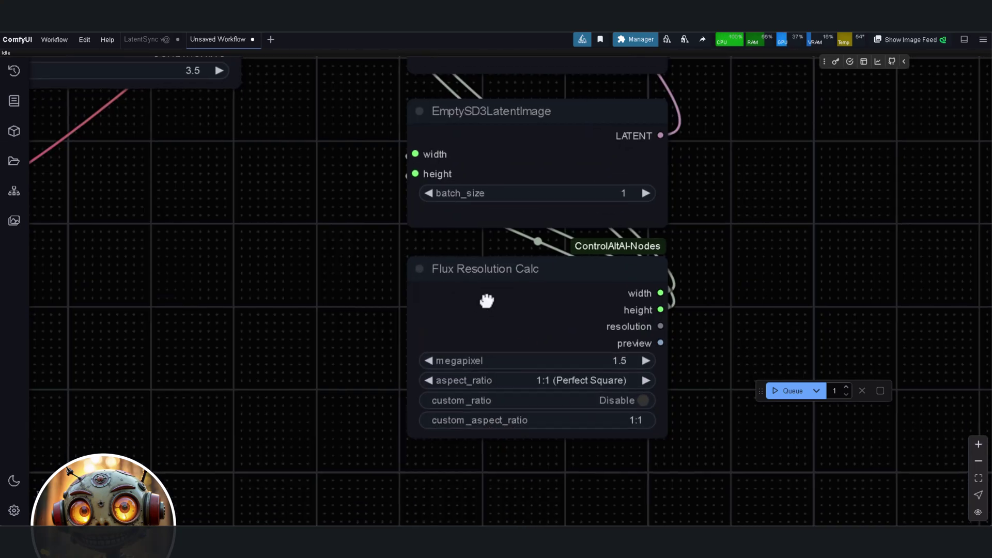
click(560, 373)
click(590, 376)
scroll(390, 343, down, 5)
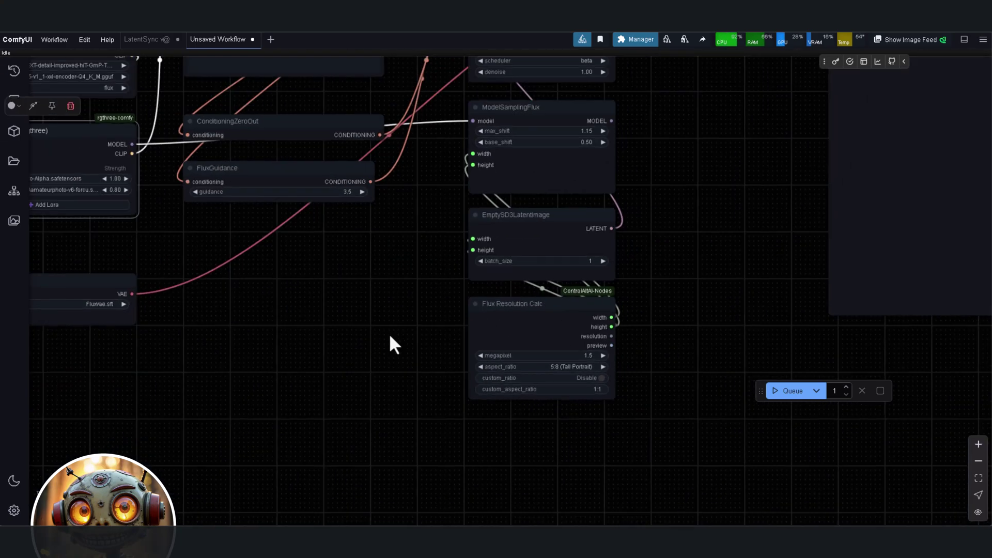
Step: Paste the cinematic samurai prompt into the CLIP Text Encode (Prompt) node
drag(390, 343, 474, 422)
scroll(473, 422, down, 1)
click(349, 205)
key(ctrl+v)
scroll(544, 292, down, 3)
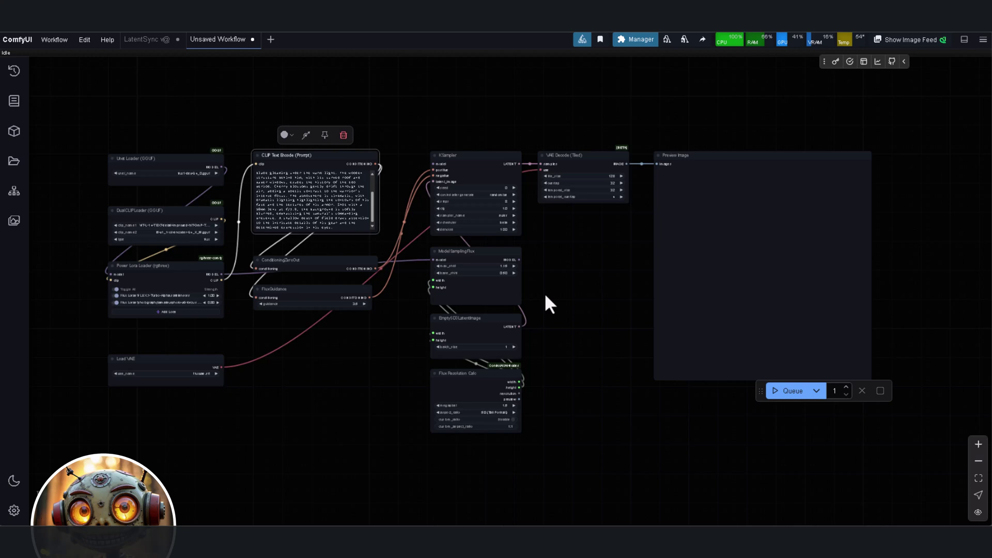
Step: Make the Preview Image node taller and move the floating Queue bar beneath the Flux Resolution Calc node
drag(761, 390, 542, 463)
drag(875, 382, 883, 505)
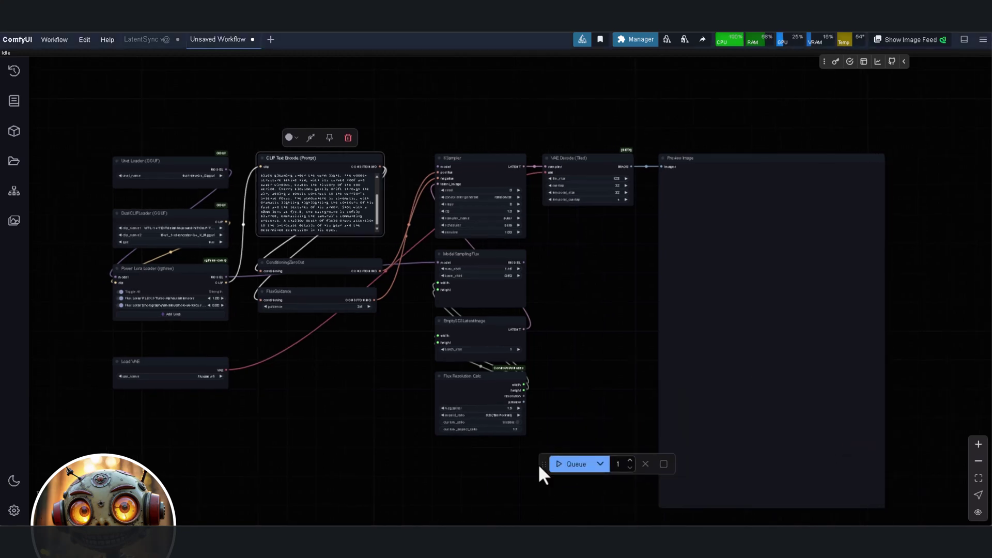
drag(543, 464, 441, 458)
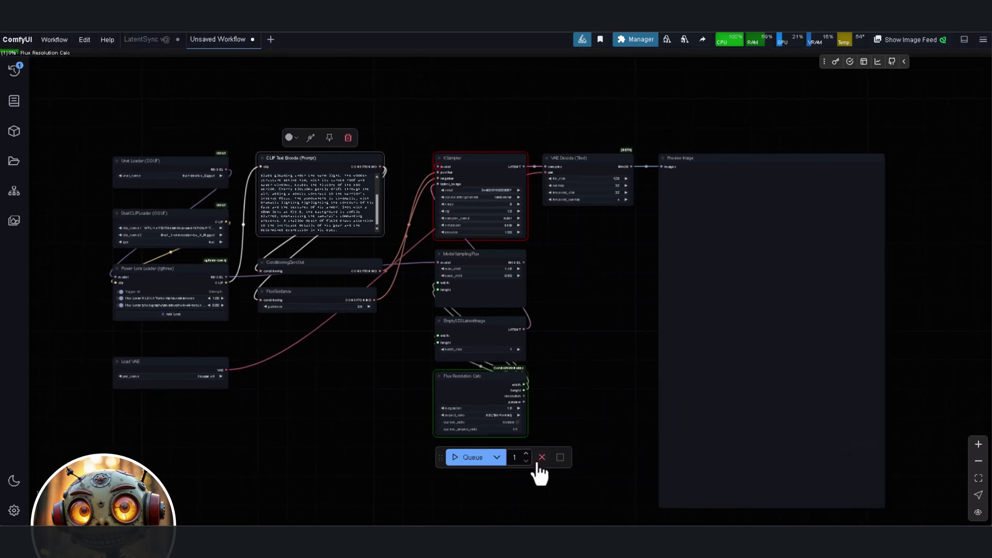
Step: Connect ModelSamplingFlux's MODEL output to the KSampler's model input and queue the generation
scroll(420, 160, up, 3)
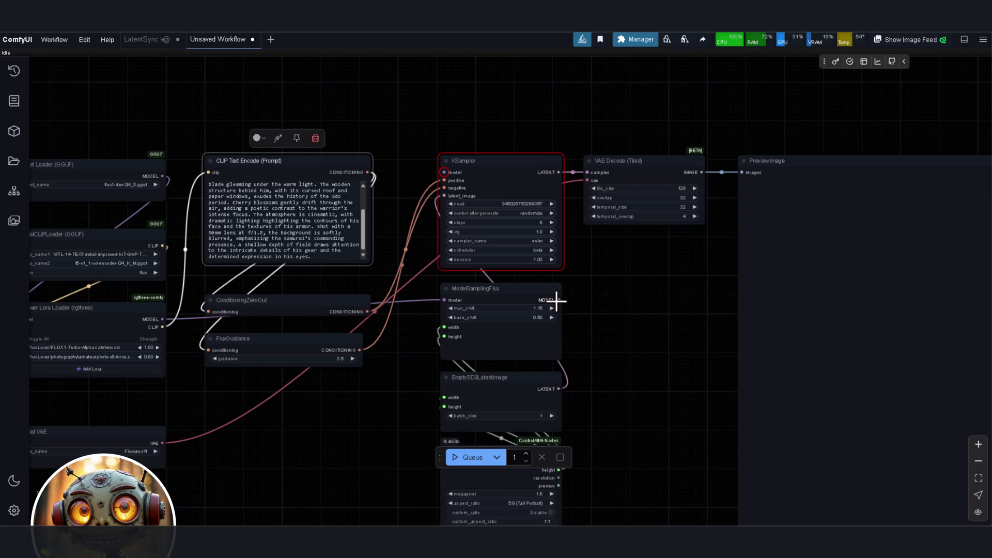
scroll(583, 299, down, 2)
scroll(582, 305, down, 1)
click(466, 457)
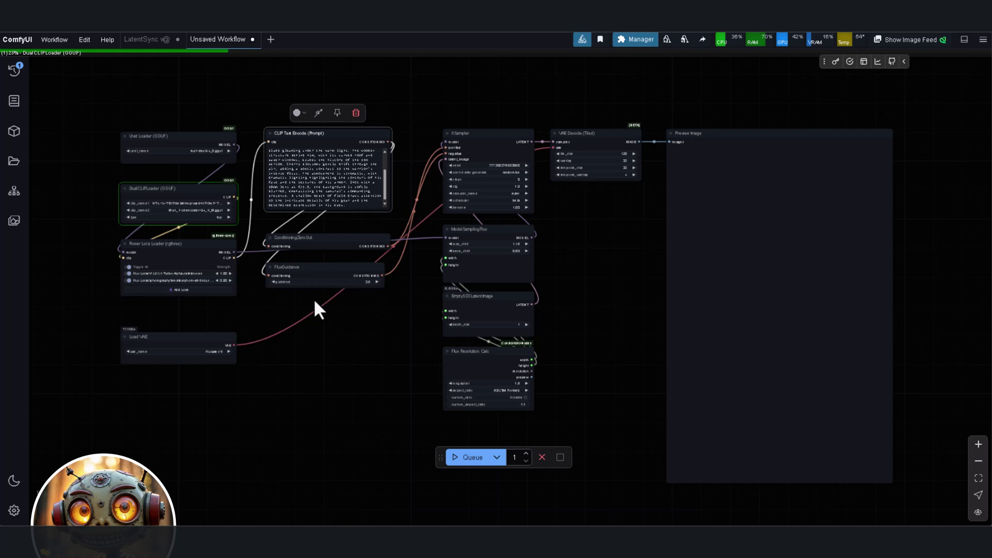
Step: Select all the workflow's nodes and change their shape together
drag(98, 106, 910, 496)
right_click(478, 132)
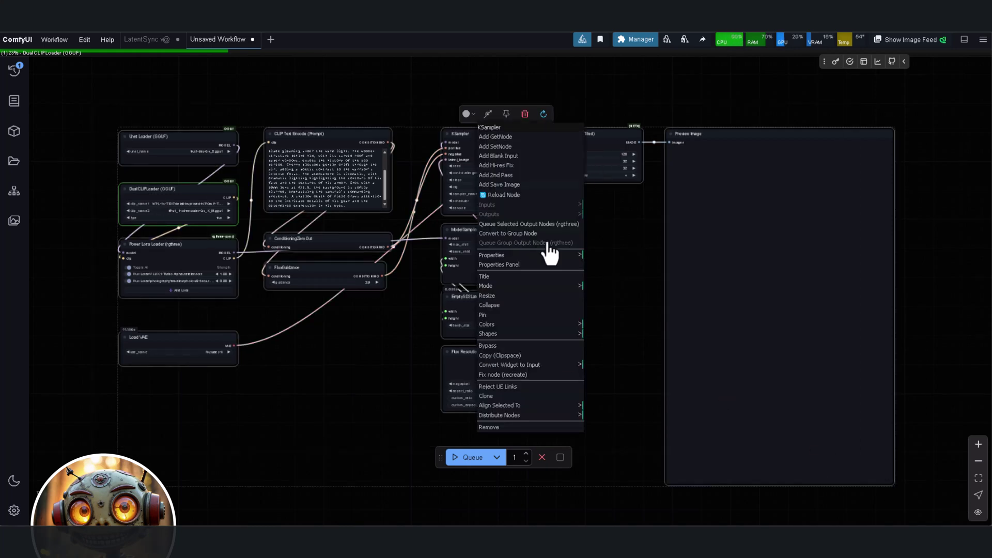
click(603, 360)
click(325, 370)
Step: Colour the Unet Loader, DualCLIPLoader, Power Lora Loader and Load VAE nodes black
drag(75, 250, 109, 249)
drag(115, 125, 224, 351)
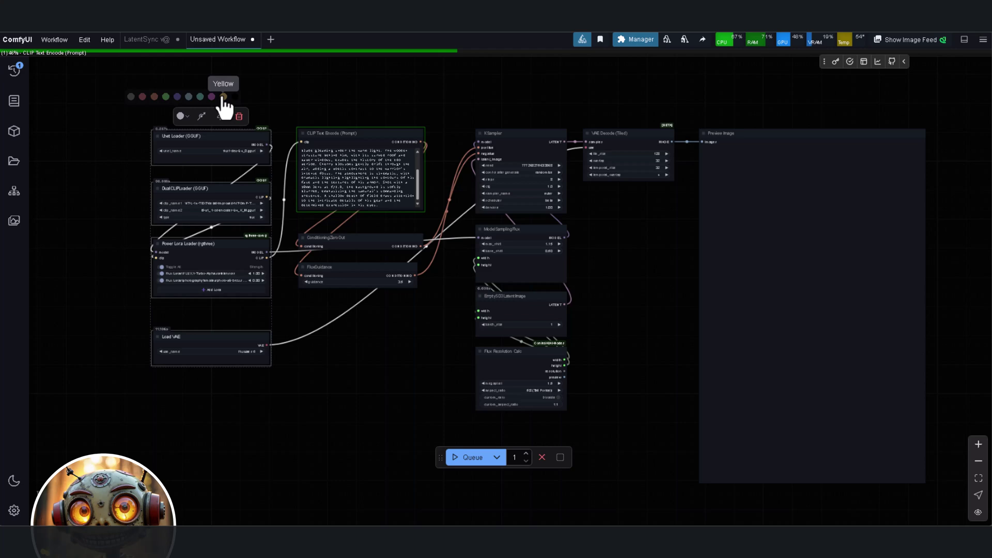
click(224, 97)
click(314, 121)
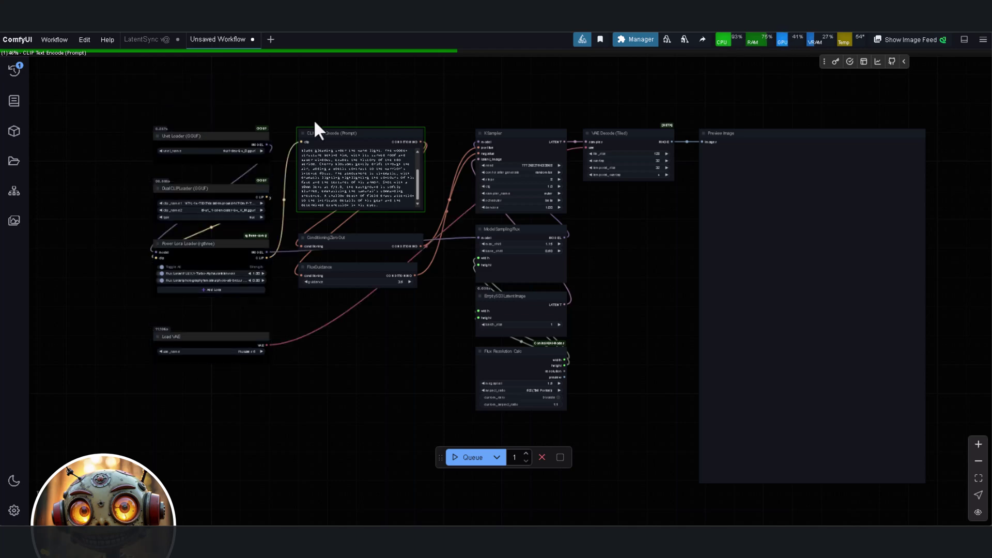
Step: Colour the CLIP Text Encode and FluxGuidance nodes green and the ConditioningZeroOut node red
right_click(334, 269)
scroll(381, 241, up, 3)
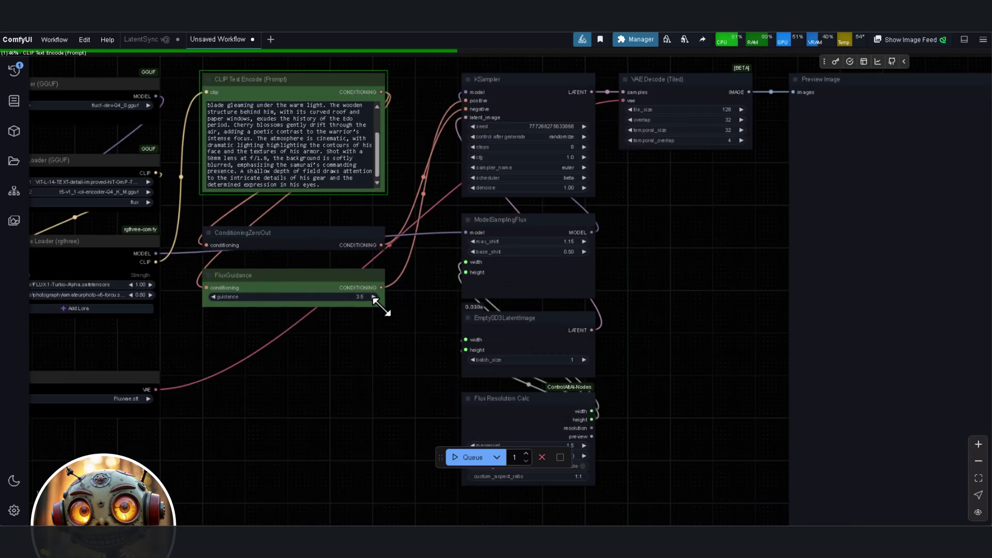
scroll(292, 334, down, 3)
click(207, 263)
scroll(295, 392, down, 1)
drag(303, 402, 266, 371)
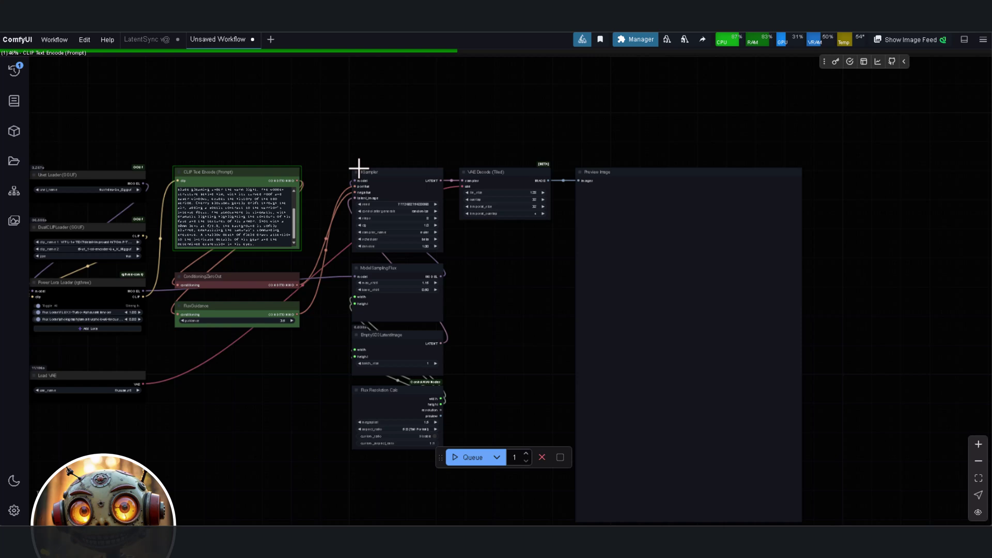
Step: Colour the KSampler, ModelSamplingFlux, EmptySD3LatentImage and Flux Resolution Calc nodes blue
drag(324, 160, 319, 136)
drag(311, 136, 439, 385)
click(364, 132)
click(361, 112)
Step: Shift the KSampler column, VAE Decode (Tiled) and Preview Image nodes left to tighten the spacing
drag(376, 159, 350, 156)
drag(493, 151, 464, 148)
drag(598, 152, 558, 148)
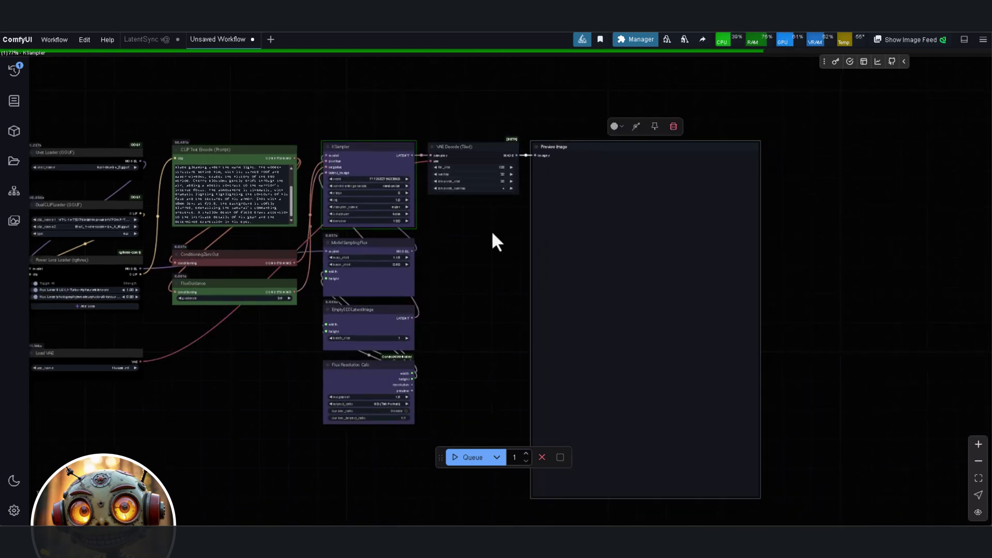
Step: Colour the VAE Decode (Tiled) node red and the Preview Image node green
click(466, 155)
click(405, 107)
scroll(503, 262, down, 1)
drag(503, 262, 609, 216)
scroll(590, 243, up, 2)
click(658, 247)
click(700, 74)
click(589, 222)
scroll(589, 221, down, 4)
scroll(181, 130, up, 2)
Step: Add a group beside the loader nodes and title it "Text 2 Image"
right_click(144, 130)
scroll(119, 138, down, 1)
scroll(119, 135, up, 1)
click(187, 211)
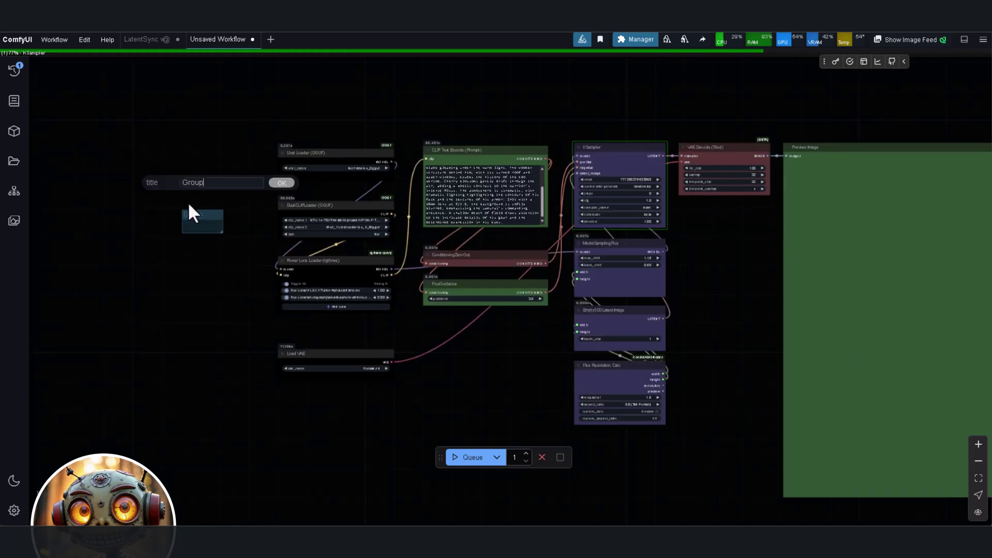
text(lm)
key(BackSpace)
key(BackSpace)
text(tText 2 Image)
key(Return)
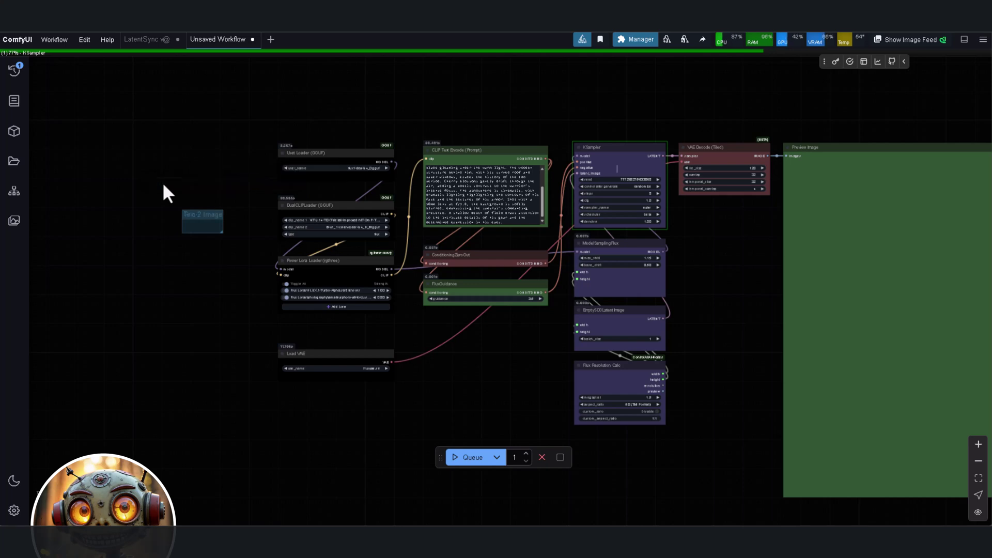
Step: Move and resize the Text 2 Image group so that it encloses all the workflow's nodes
drag(194, 214, 273, 516)
drag(238, 125, 287, 107)
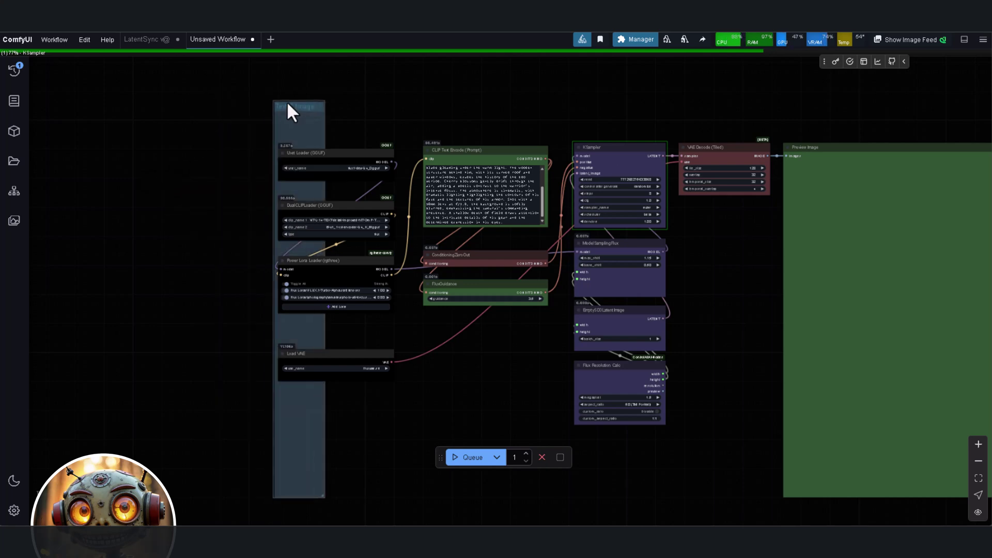
scroll(361, 382, down, 4)
scroll(334, 468, up, 1)
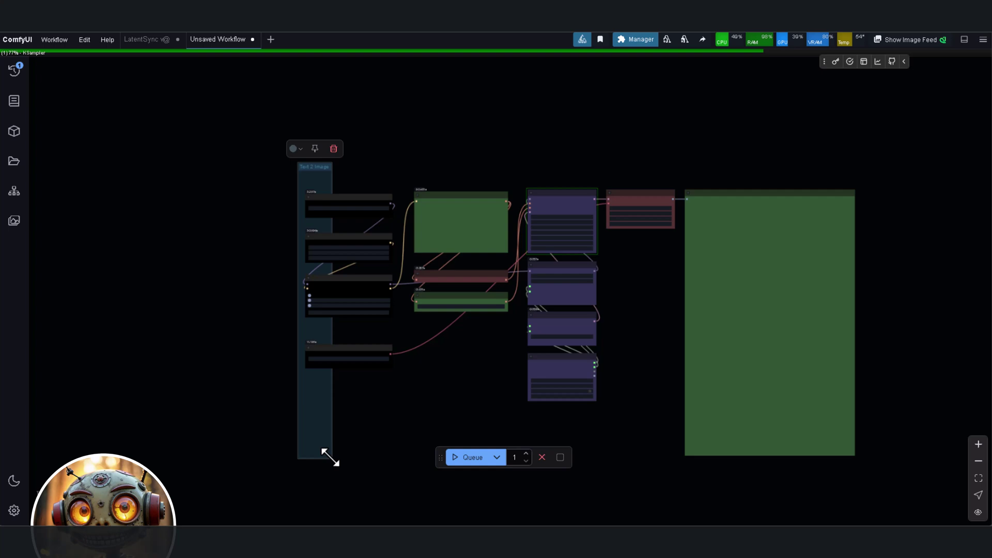
scroll(328, 456, down, 3)
drag(330, 458, 722, 472)
Step: Increase the font size of the Text 2 Image group's title
scroll(373, 227, up, 5)
right_click(376, 248)
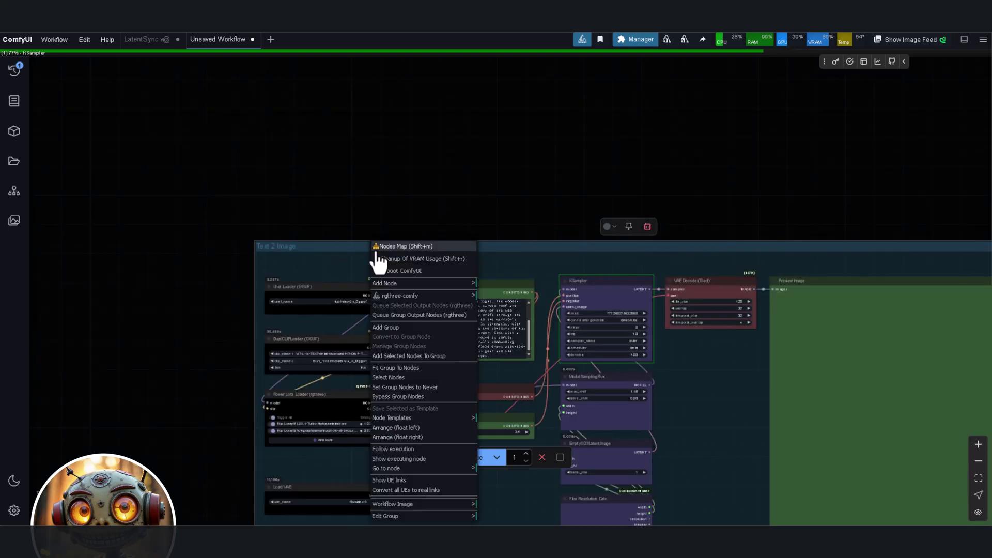
click(499, 505)
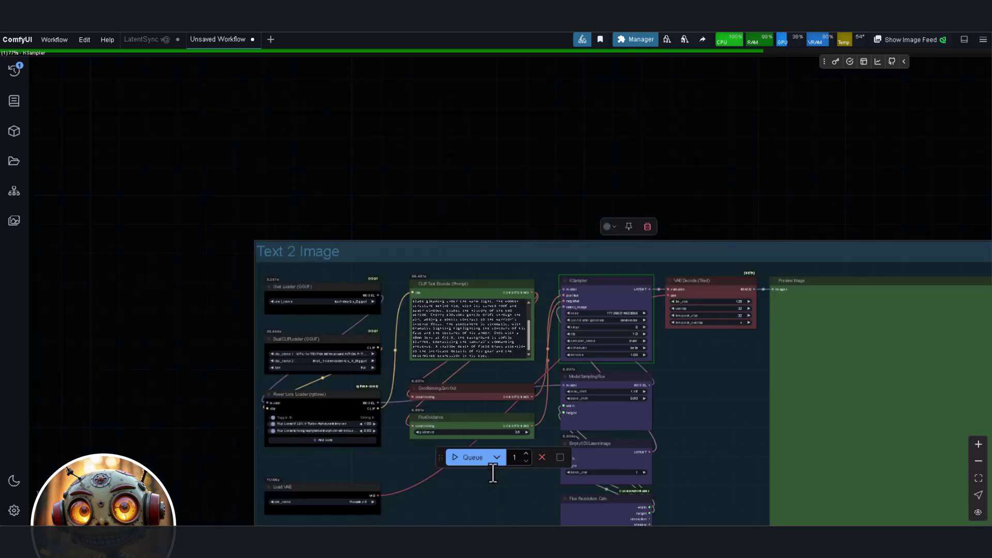
scroll(266, 191, down, 3)
scroll(327, 381, up, 1)
drag(402, 443, 233, 352)
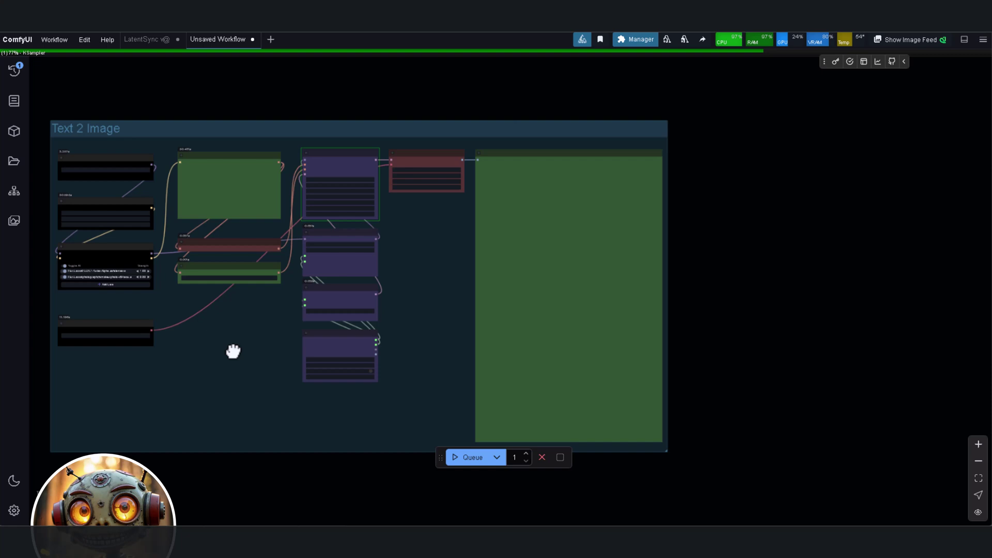
drag(668, 332, 597, 331)
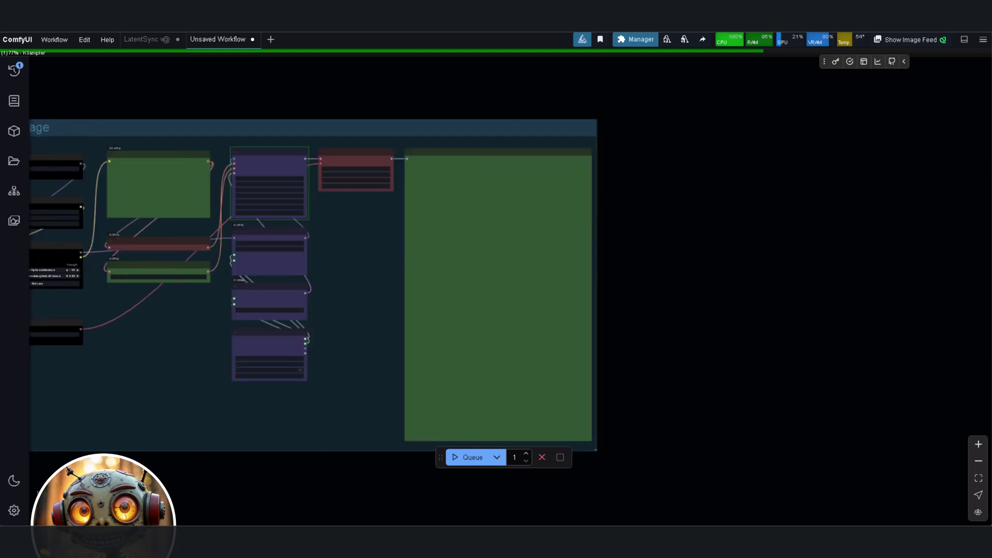
drag(864, 303, 715, 292)
Step: Add a Load Image node in the empty area below the Text 2 Image group
scroll(715, 293, down, 3)
drag(51, 494, 284, 379)
scroll(283, 379, up, 1)
scroll(283, 379, down, 2)
right_click(308, 397)
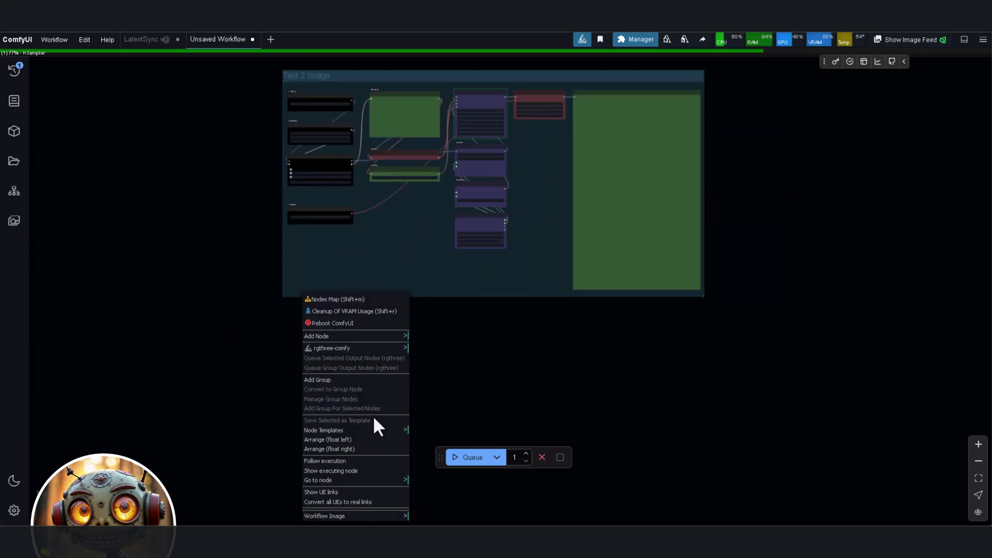
double_click(320, 376)
text(upload)
key(BackSpace)
key(BackSpace)
key(BackSpace)
key(BackSpace)
key(BackSpace)
key(BackSpace)
text(load)
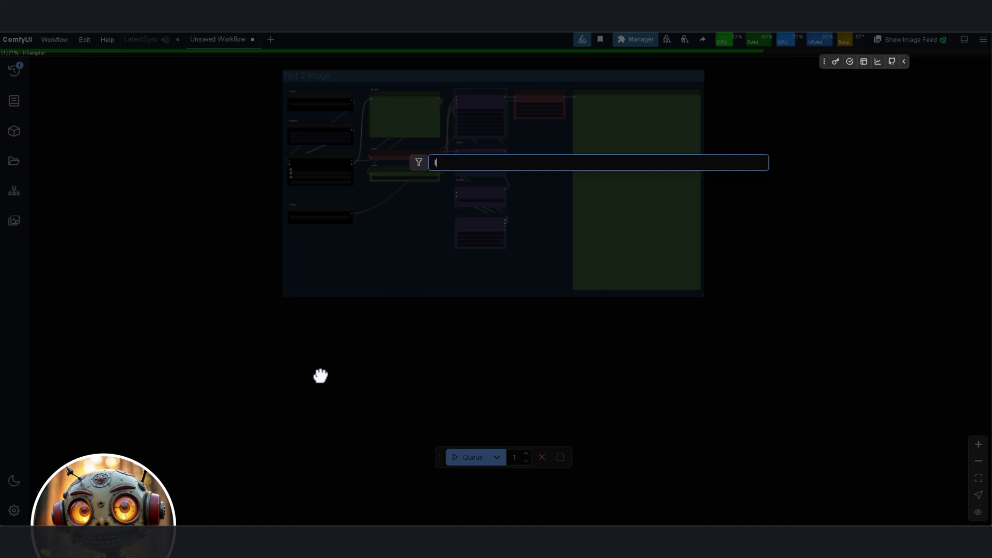
click(453, 190)
Step: Align the Load Image node under the loader column and enlarge it to show its image
scroll(318, 390, up, 6)
drag(324, 361, 263, 327)
scroll(357, 386, down, 4)
drag(357, 386, 345, 490)
scroll(488, 357, down, 1)
Step: Add a Load Upscale Model node below the Text 2 Image group and place it beside the Load Image node
drag(488, 357, 460, 344)
click(460, 344)
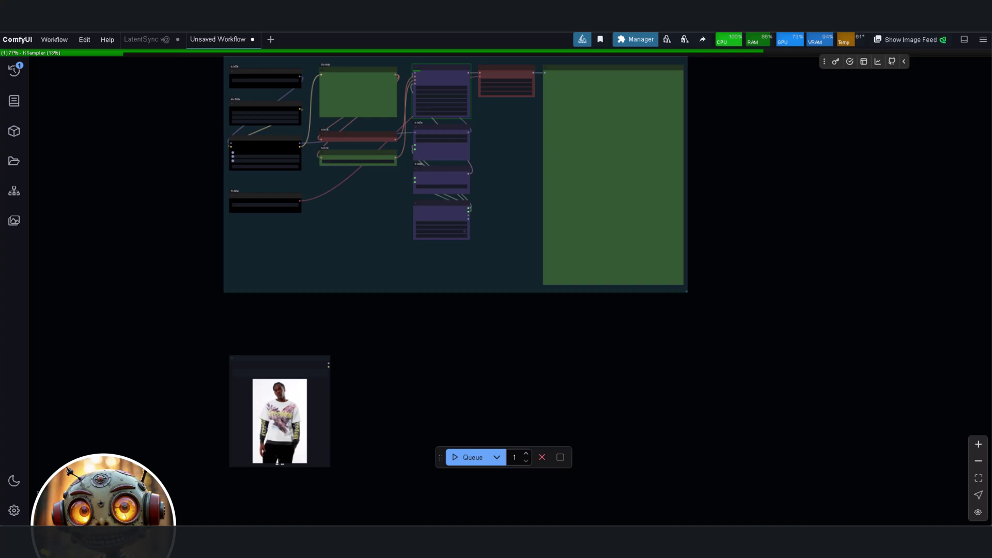
double_click(450, 350)
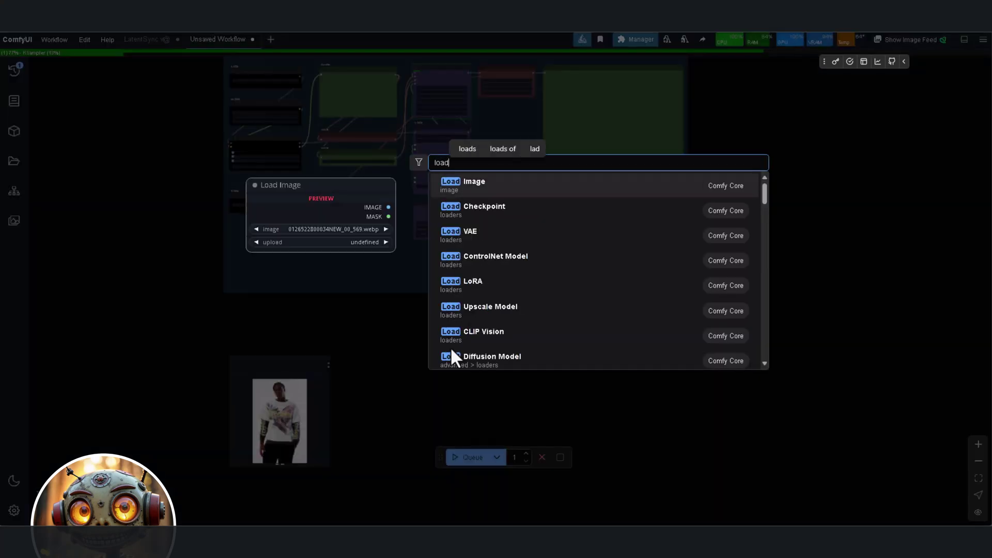
text(u)
click(493, 184)
drag(453, 345, 361, 331)
scroll(362, 329, up, 9)
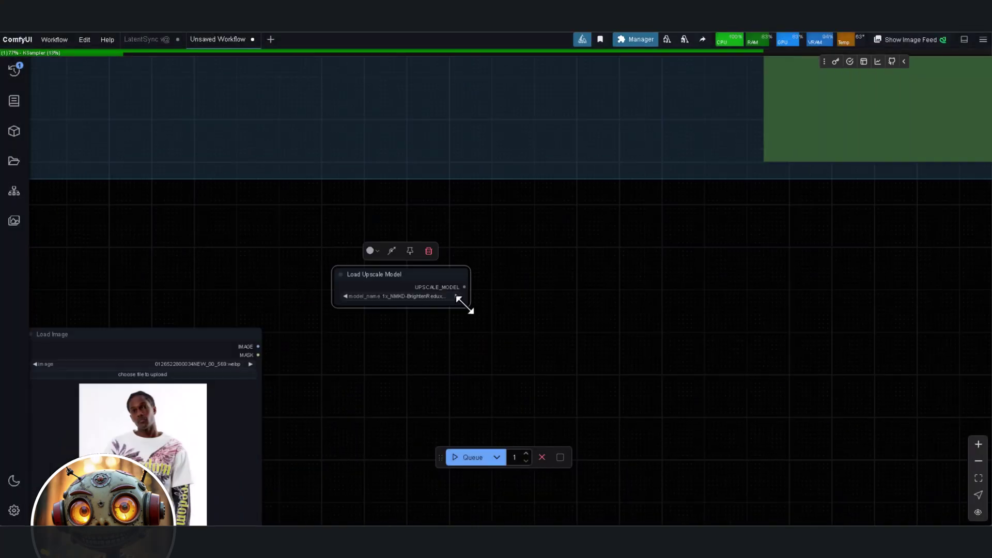
Step: Widen the Load Upscale Model node, then add a PixelKSampleUpscalerProvider node below it at the same width
drag(463, 305, 517, 314)
scroll(538, 363, down, 1)
double_click(537, 364)
text(pixe)
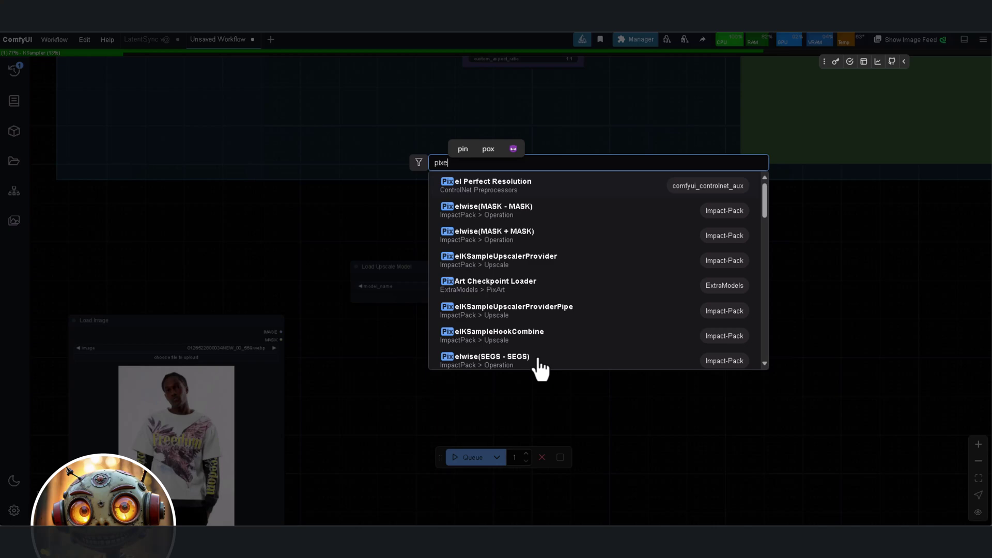
text(lksample)
click(531, 195)
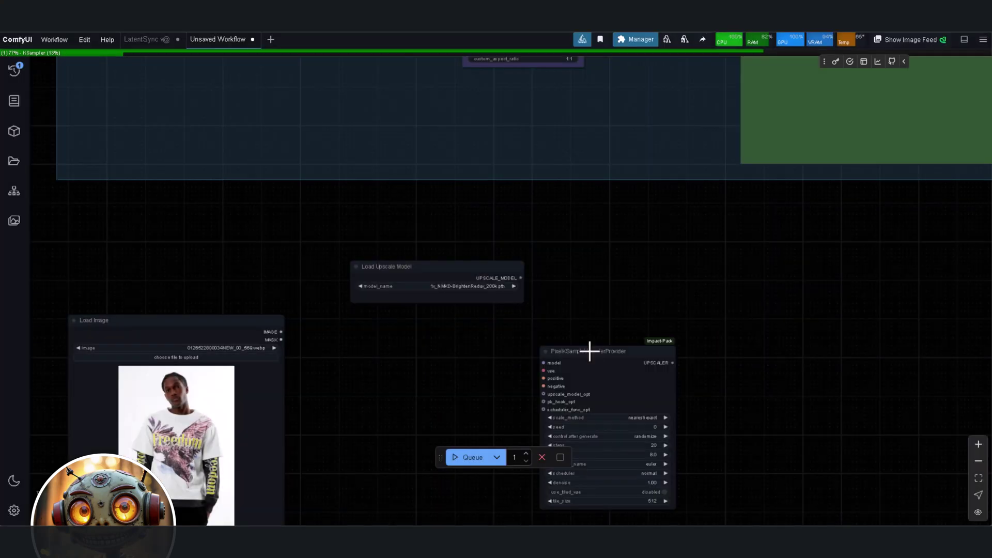
drag(589, 351, 395, 336)
drag(485, 502, 521, 505)
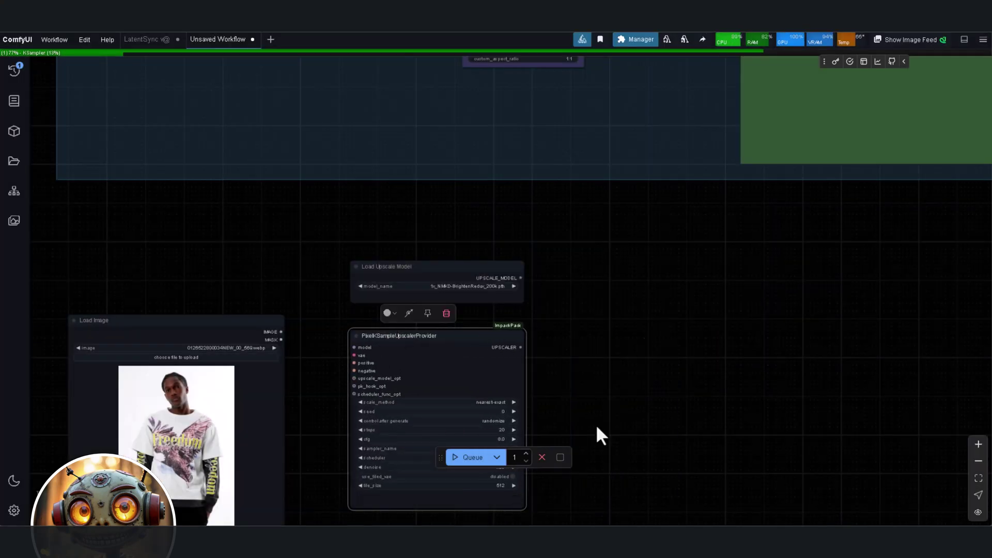
Step: Add a VAE Decode (Tiled) node beside the Load Upscale Model node
scroll(587, 390, down, 2)
scroll(540, 304, up, 3)
double_click(536, 295)
text(vae)
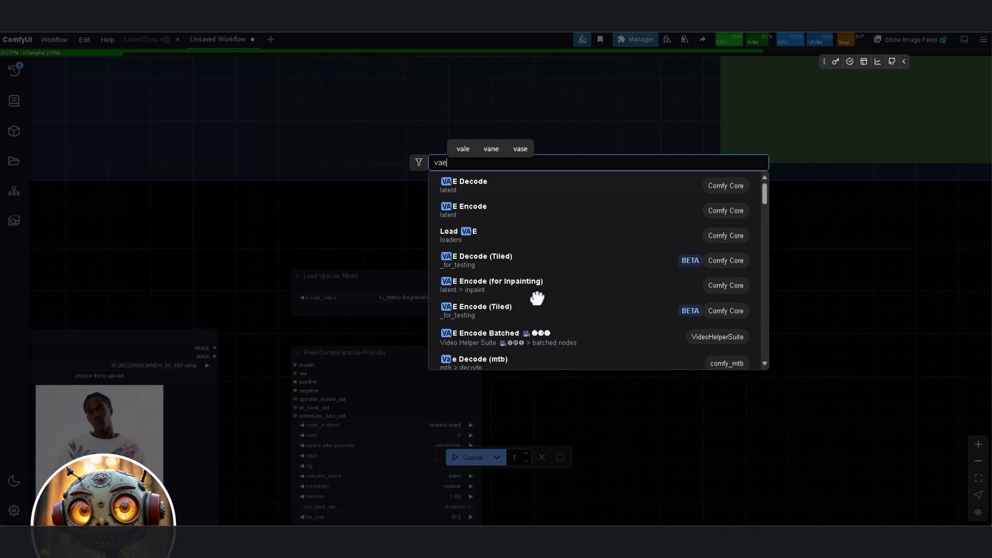
text( deco)
click(544, 213)
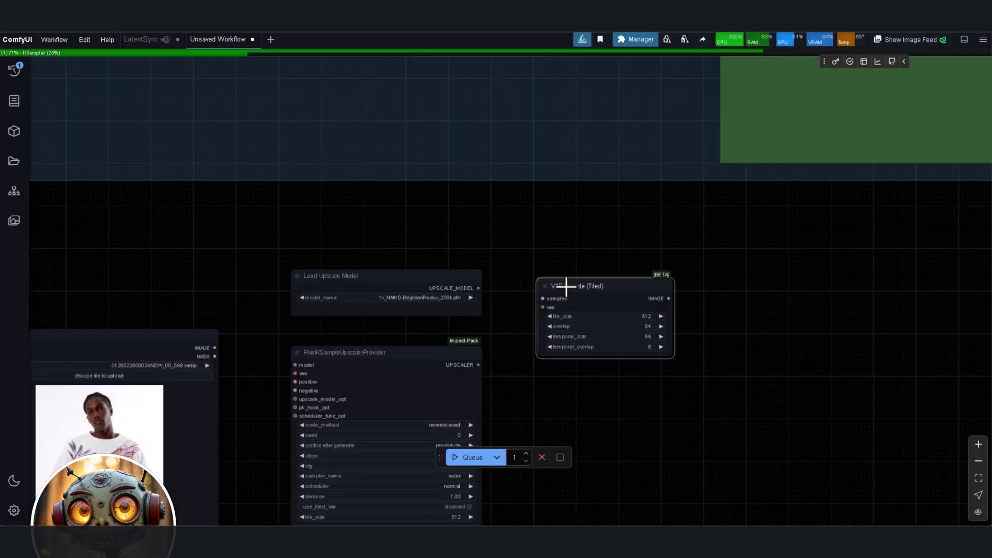
drag(566, 286, 573, 284)
Step: Add an Iterative Upscale (Latent/on Pixel Space) node and place it below the PixelKSampleUpscalerProvider node
double_click(650, 426)
text(i)
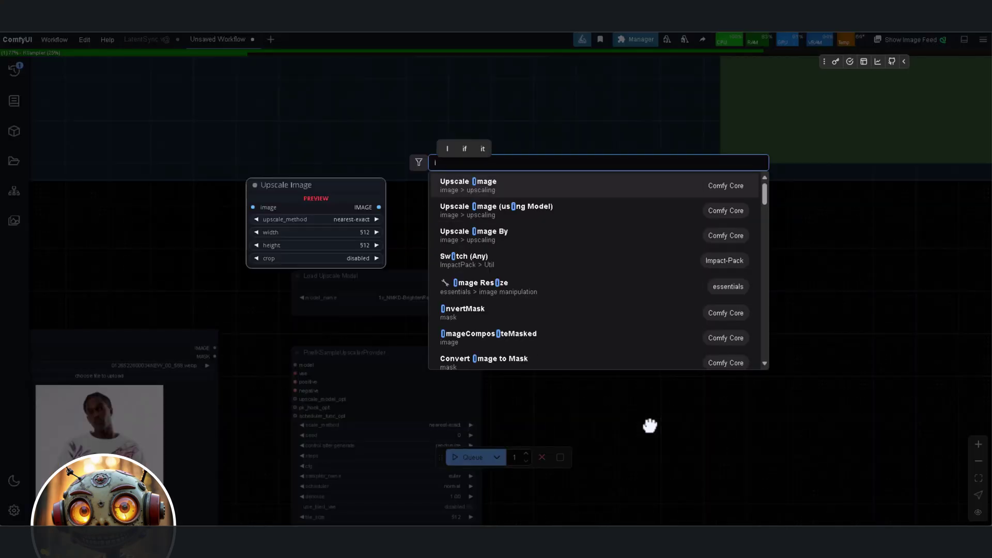
text(terat)
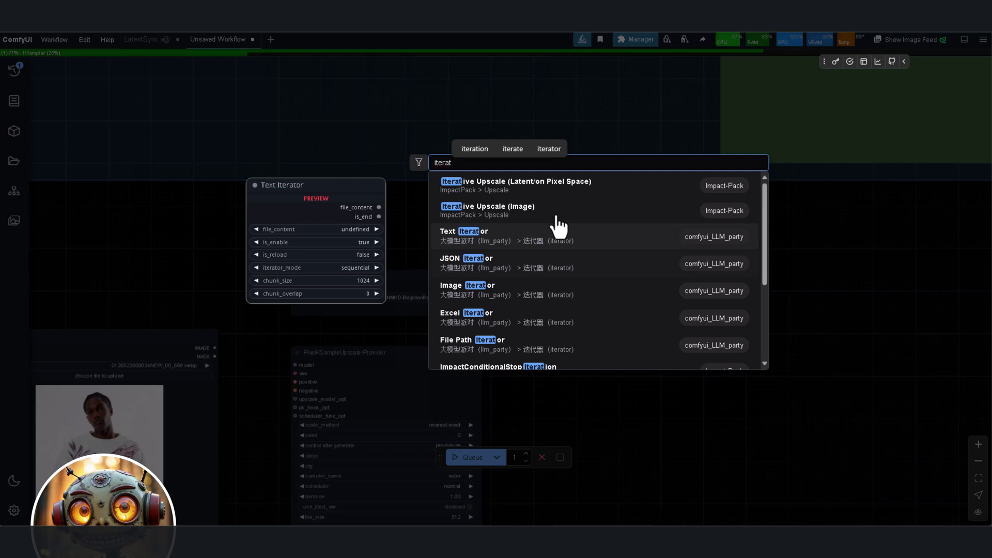
key(Return)
drag(712, 424, 634, 417)
drag(633, 417, 356, 456)
scroll(526, 142, down, 2)
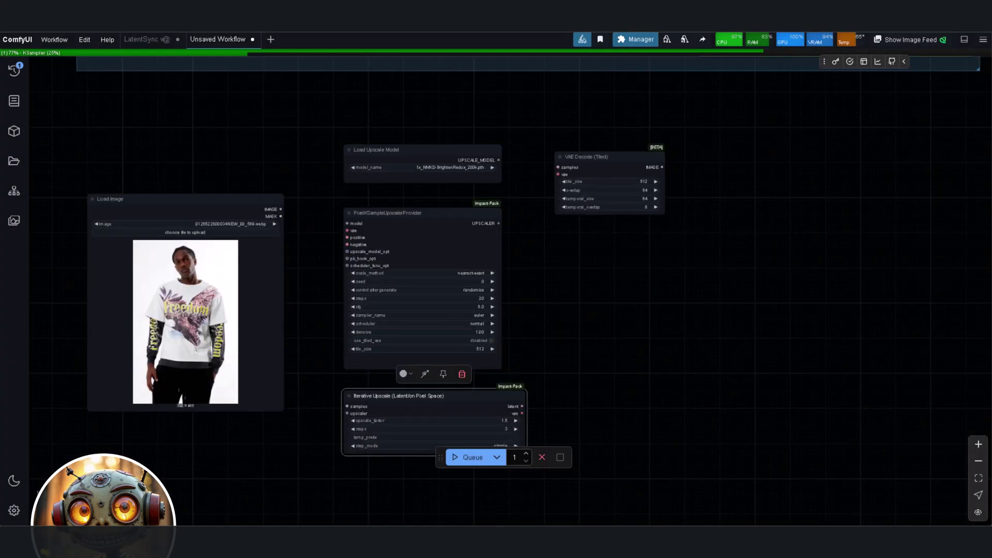
Step: Connect the Iterative Upscale node's latent and vae outputs to VAE Decode (Tiled), and narrow the Iterative Upscale node to match its column
scroll(771, 207, up, 3)
drag(393, 451, 441, 143)
drag(408, 481, 413, 415)
drag(400, 448, 365, 448)
click(437, 412)
scroll(437, 412, down, 3)
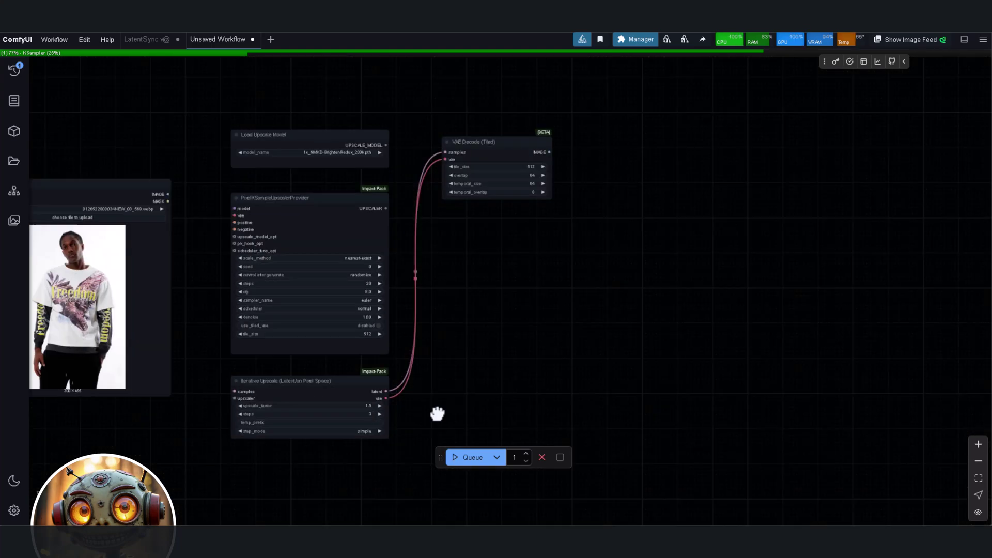
drag(436, 412, 395, 444)
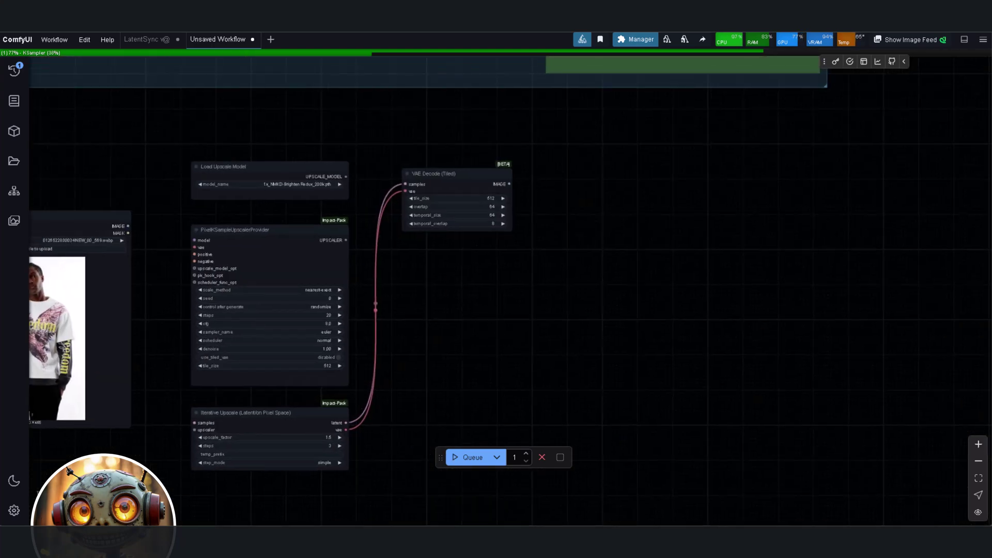
Step: Add an Image Contrast Adaptive Sharpening node and place it below the VAE Decode (Tiled) node of the upscaling section
double_click(696, 289)
text(image ad)
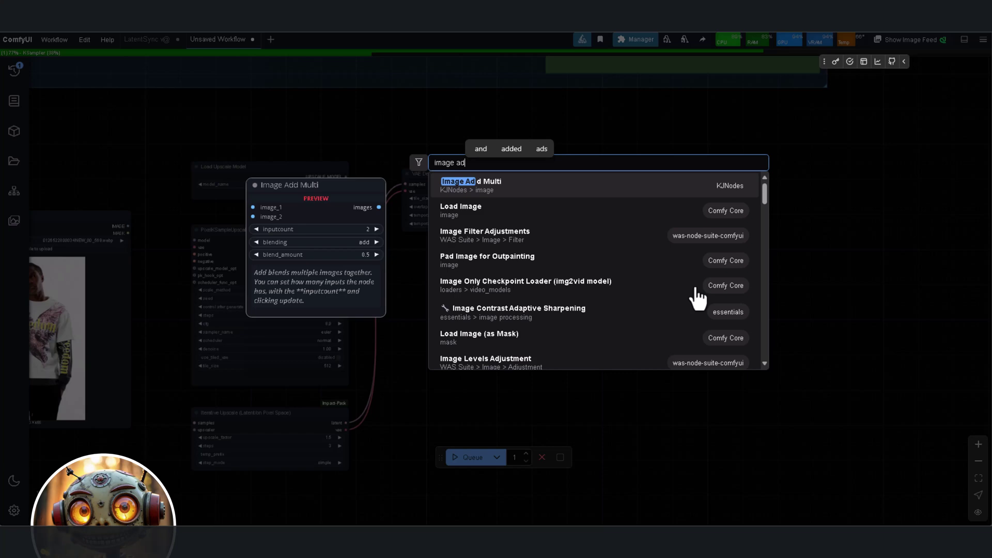
text(ap)
key(Return)
drag(719, 285, 425, 269)
Step: Add an enlarged Save Image node below the sharpening node and set its filename prefix to Upscale
double_click(469, 346)
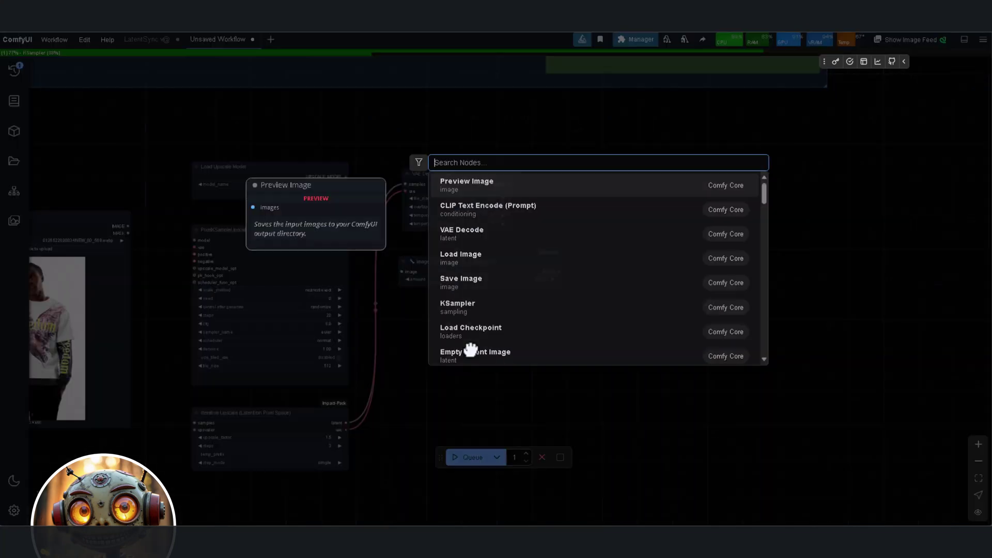
text(save)
click(474, 190)
drag(499, 344, 630, 515)
scroll(509, 342, up, 2)
scroll(586, 346, down, 4)
scroll(619, 305, up, 7)
click(617, 363)
text(Upscale)
key(Return)
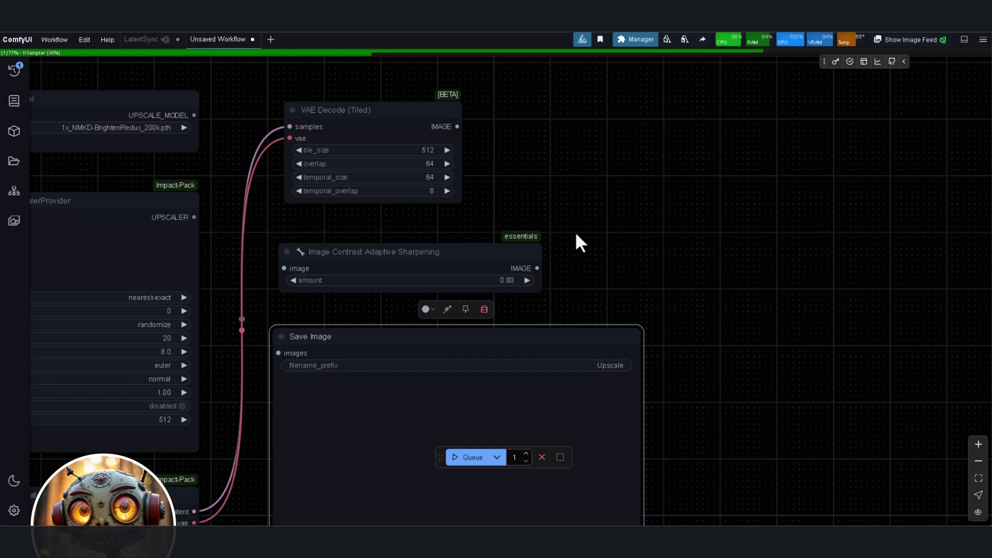
Step: Link VAE Decode (Tiled) through the sharpening node to Save Image, and connect the upscale model to the provider's upscale_model_opt input
drag(576, 236, 603, 263)
drag(484, 154, 310, 296)
drag(563, 295, 305, 381)
drag(375, 334, 623, 318)
drag(467, 128, 222, 228)
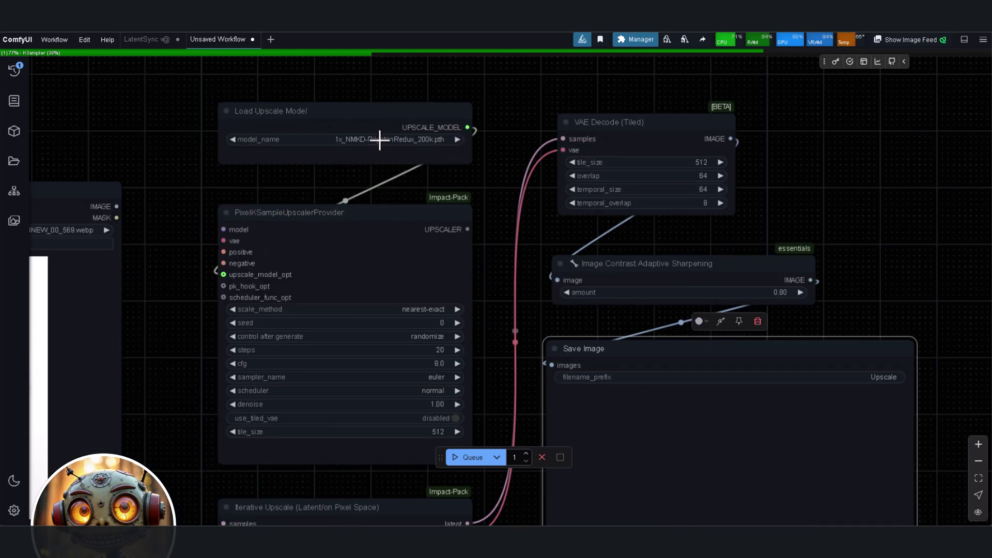
Step: Move the four model loader nodes out of the Text 2 Image group to its left side
scroll(535, 181, down, 10)
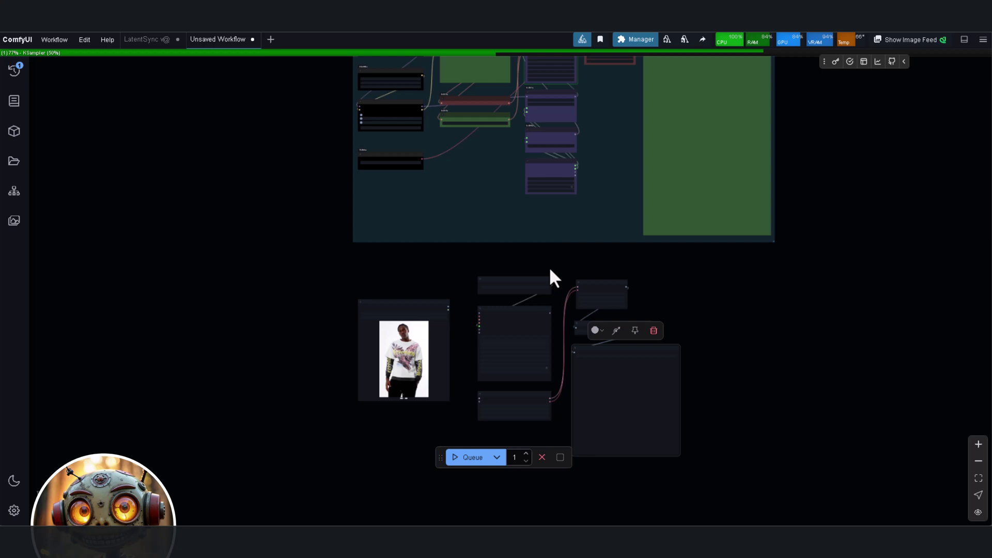
scroll(390, 131, up, 4)
drag(354, 119, 490, 304)
drag(432, 130, 326, 131)
click(455, 128)
Step: Shift the remaining Text 2 Image nodes left inside their group and narrow the group to fit around them
drag(444, 113, 785, 315)
drag(775, 127, 680, 124)
click(858, 233)
scroll(908, 365, up, 6)
drag(910, 369, 745, 362)
scroll(765, 352, down, 4)
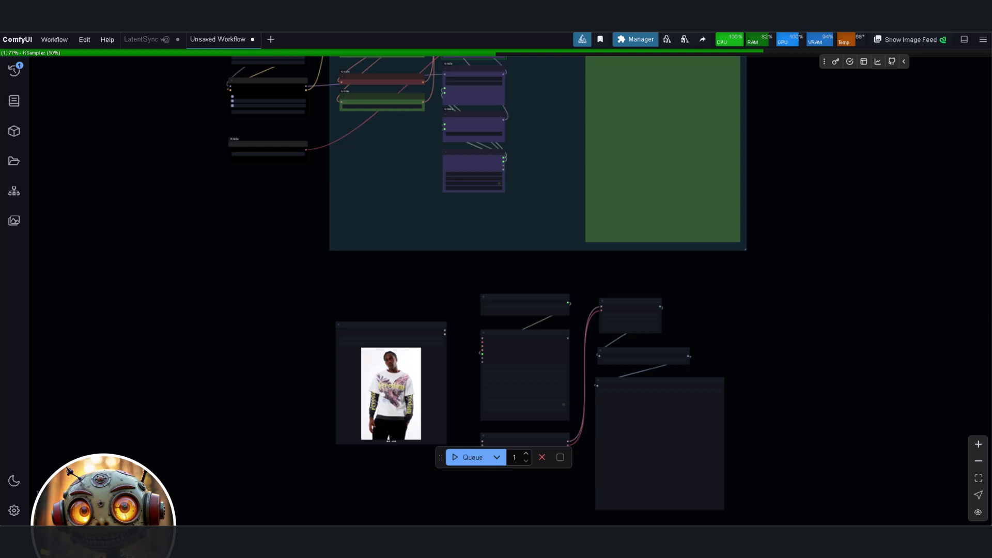
drag(573, 177, 635, 242)
scroll(857, 271, up, 5)
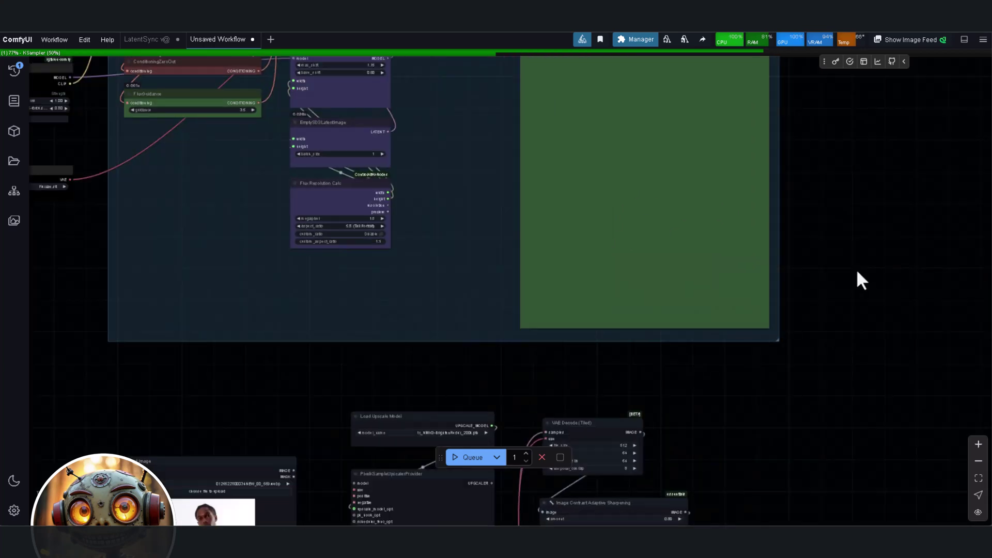
scroll(858, 272, down, 4)
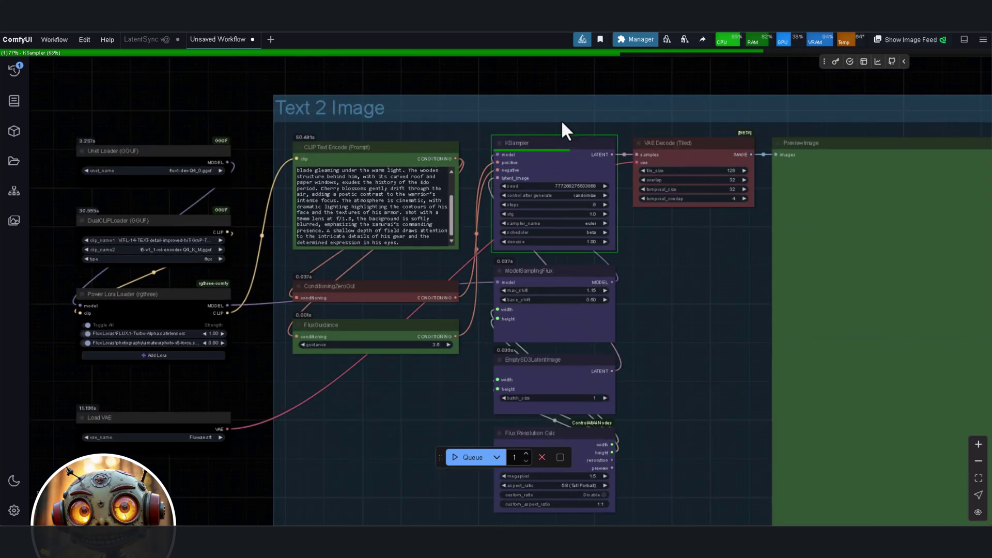
Step: Move the Load Image node left to open a space beside the upscale nodes
scroll(561, 119, down, 5)
drag(621, 328, 634, 144)
drag(494, 341, 400, 329)
scroll(497, 346, down, 4)
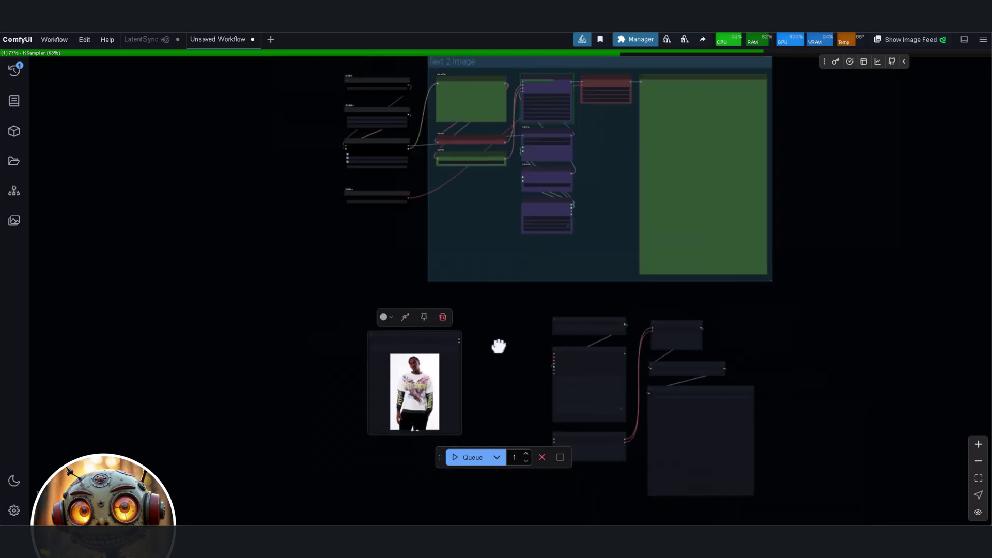
Step: Copy the CLIP Text Encode, ConditioningZeroOut and FluxGuidance nodes into the space between the Load Image node and the upscale nodes
scroll(475, 266, up, 1)
drag(477, 189, 461, 227)
click(468, 141)
scroll(468, 144, down, 2)
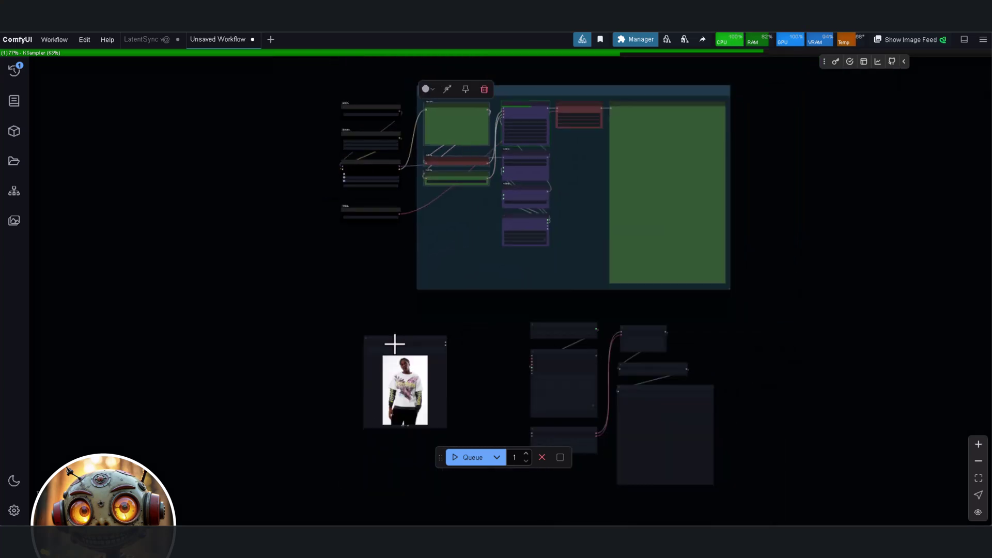
drag(394, 344, 301, 347)
key(ctrl+v)
drag(460, 353, 464, 324)
drag(320, 345, 396, 330)
Step: Connect the copied ConditioningZeroOut to the PixelKSampleUpscalerProvider's negative input and the copied FluxGuidance to its positive input
scroll(489, 370, up, 11)
drag(548, 396, 479, 415)
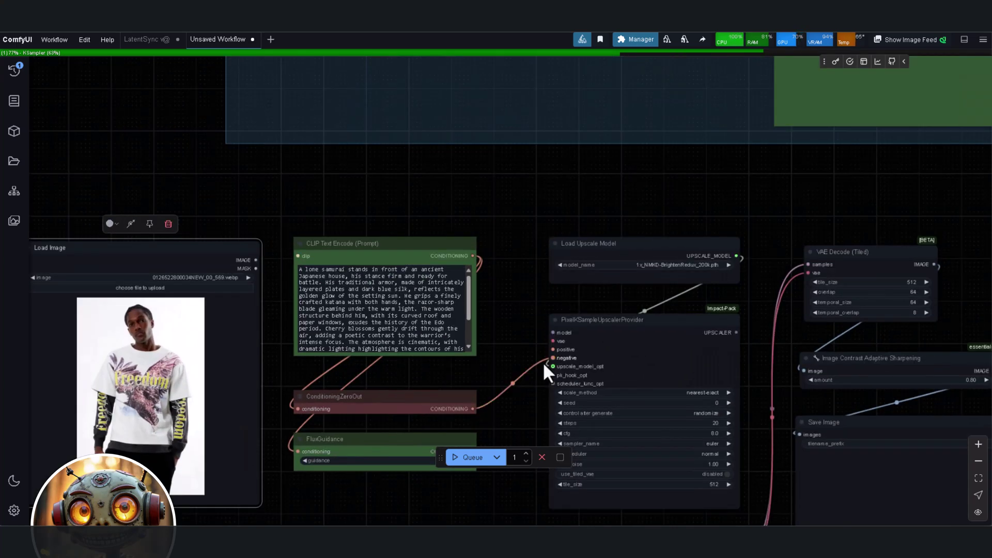
scroll(414, 438, down, 9)
scroll(377, 436, up, 8)
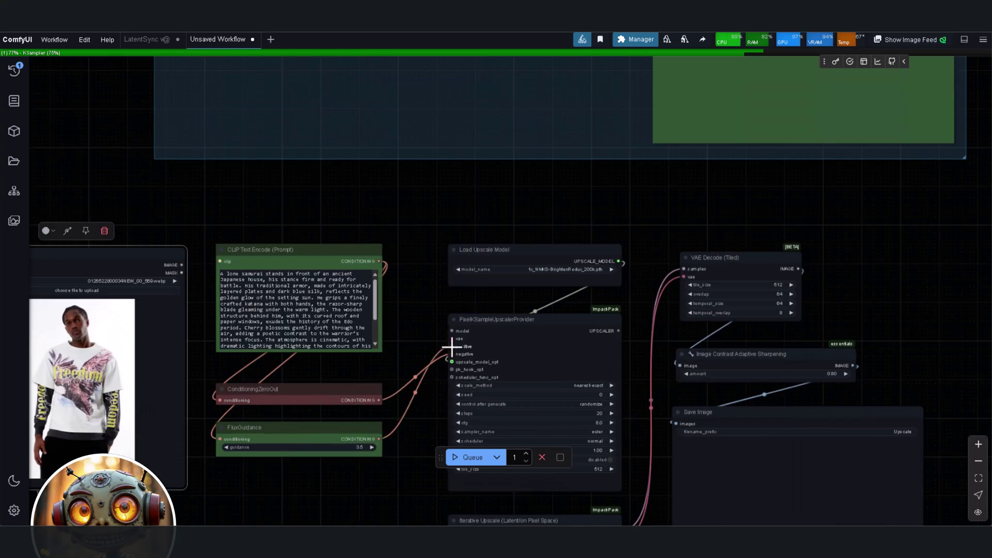
Step: Connect the Unet Loader (GGUF) MODEL output to the model input of the PixelKSampleUpscalerProvider node
scroll(449, 347, down, 4)
drag(248, 88, 266, 239)
scroll(266, 240, down, 3)
scroll(256, 217, down, 2)
drag(269, 193, 402, 439)
click(257, 200)
scroll(260, 201, up, 5)
scroll(269, 253, down, 6)
scroll(402, 472, up, 11)
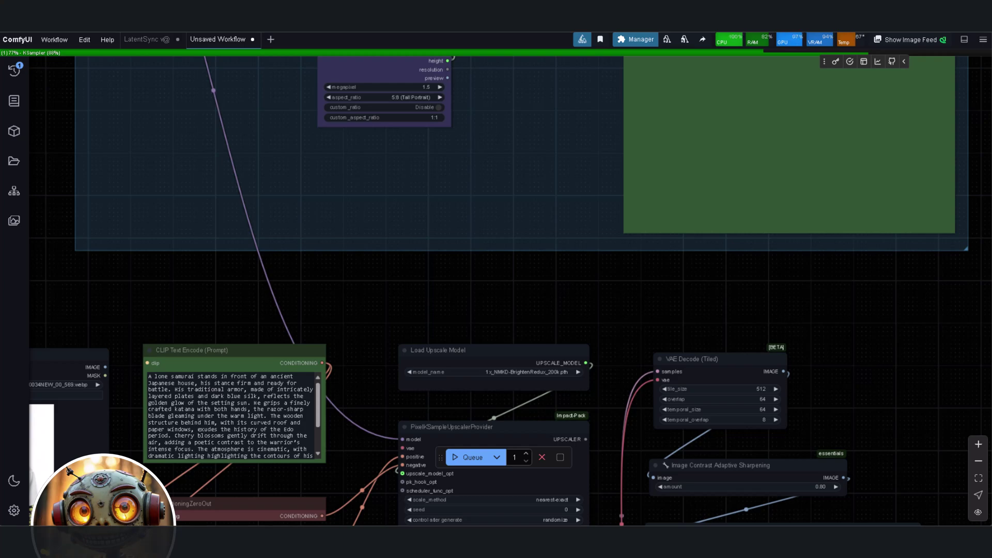
Step: Connect the Load VAE output to the vae input of the PixelKSampleUpscalerProvider node
scroll(904, 253, down, 7)
scroll(465, 100, up, 10)
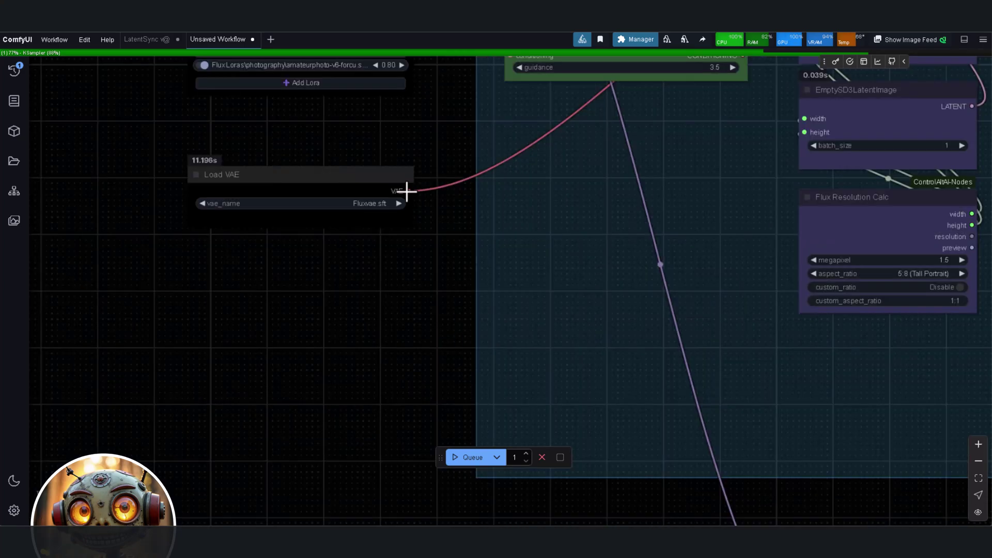
scroll(408, 188, down, 8)
drag(407, 192, 615, 432)
Step: Set the Load Upscale Model node's model to 4x_foolhardy_Remacri.pth
scroll(664, 488, up, 5)
scroll(613, 394, up, 5)
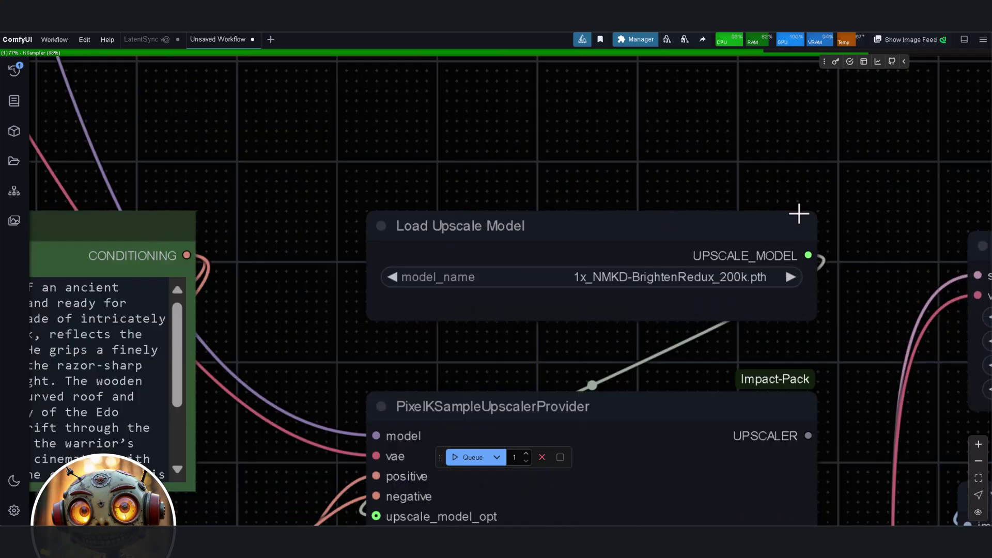
click(610, 288)
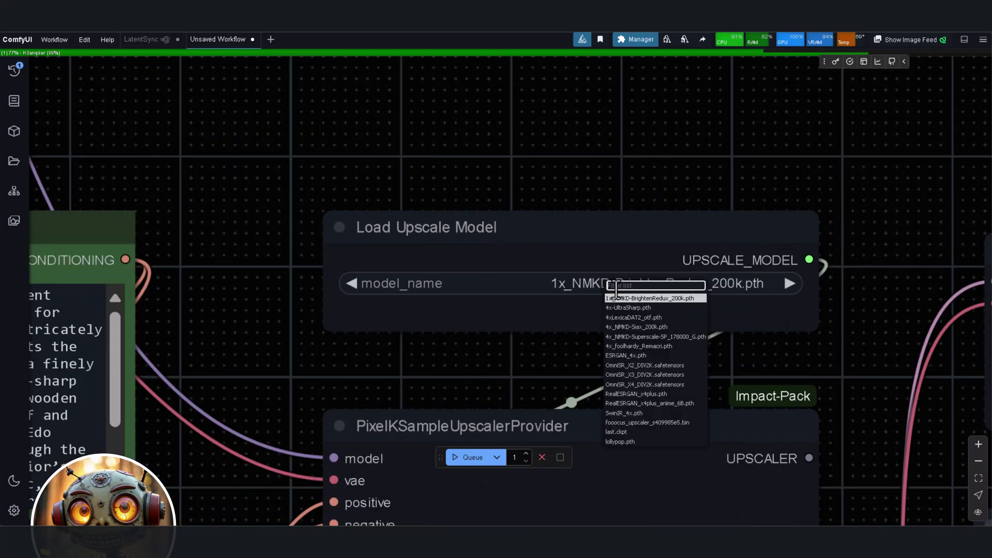
click(656, 345)
scroll(655, 342, down, 8)
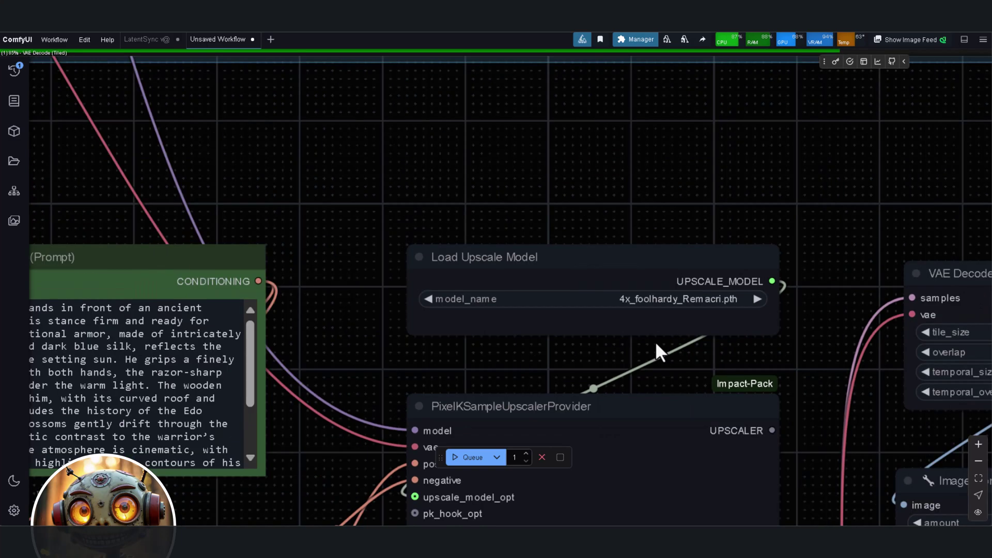
Step: Set the PixelKSampleUpscalerProvider's steps to 2, cfg to 1 and denoise to 0.25
scroll(558, 434, up, 6)
click(592, 356)
click(597, 371)
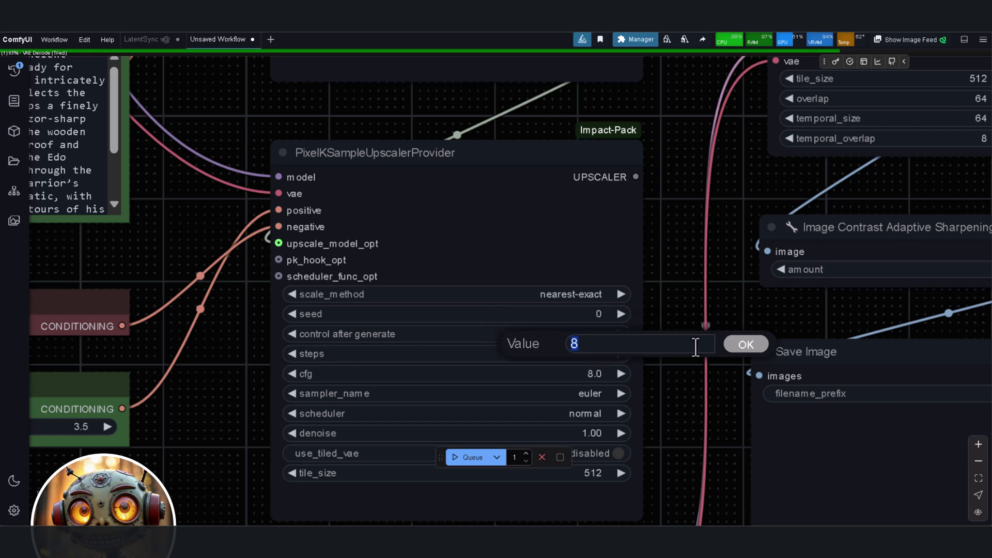
click(594, 355)
text(1)
key(Return)
click(609, 370)
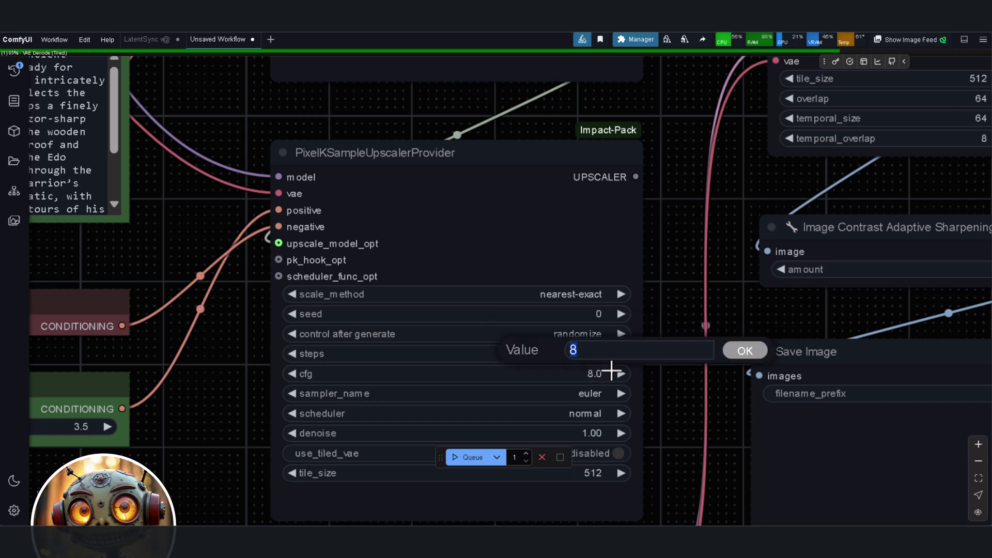
text(1)
key(Return)
click(592, 433)
text(0.25)
key(Return)
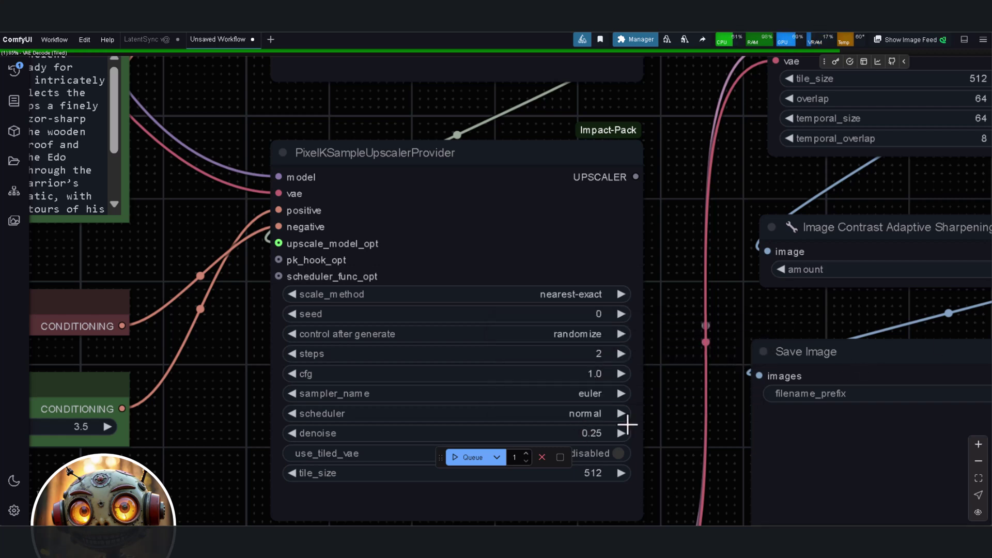
Step: Set the PixelKSampleUpscalerProvider's control after generate option to fixed
scroll(583, 337, down, 3)
click(584, 337)
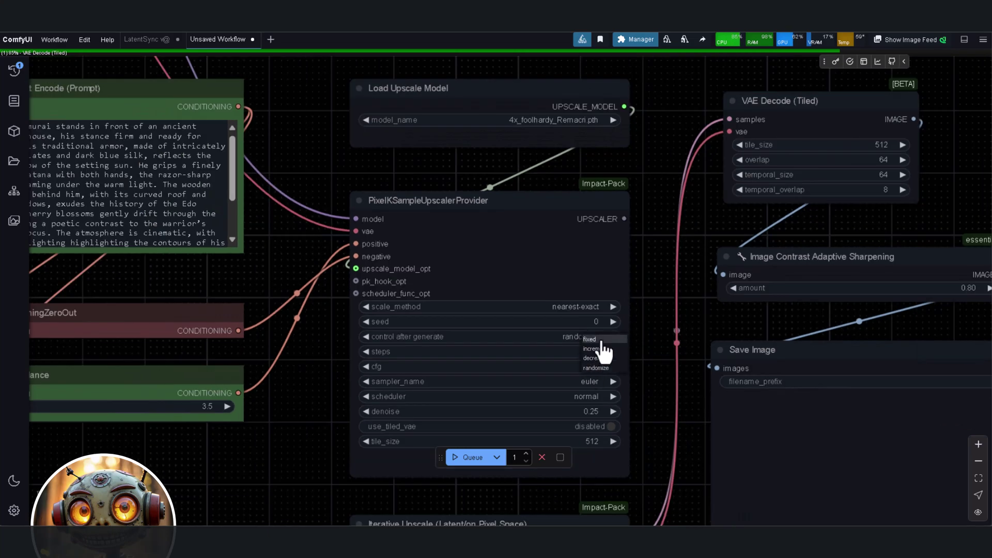
click(599, 340)
scroll(565, 396, down, 7)
drag(636, 348, 599, 331)
scroll(428, 419, down, 2)
scroll(290, 297, up, 2)
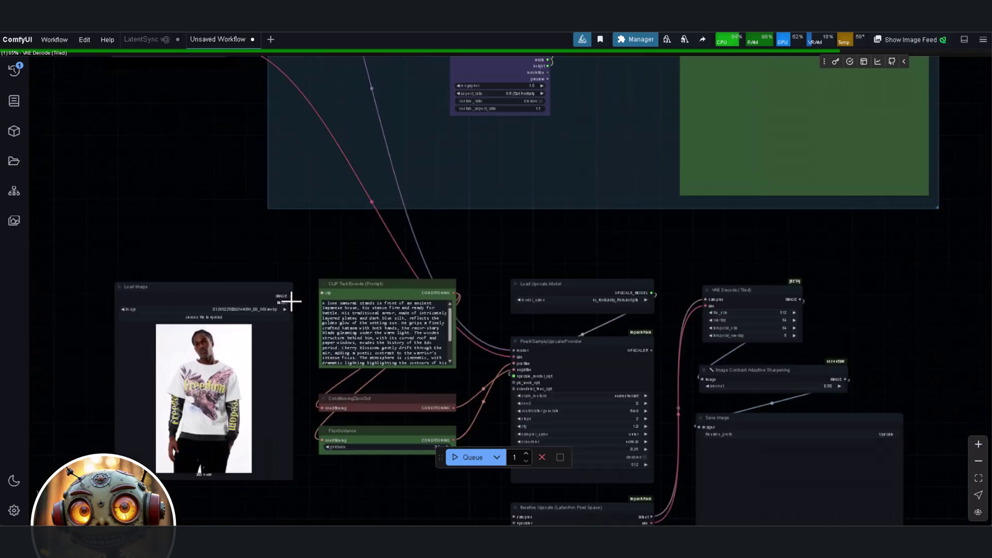
scroll(269, 409, down, 4)
scroll(441, 136, up, 6)
scroll(441, 132, down, 8)
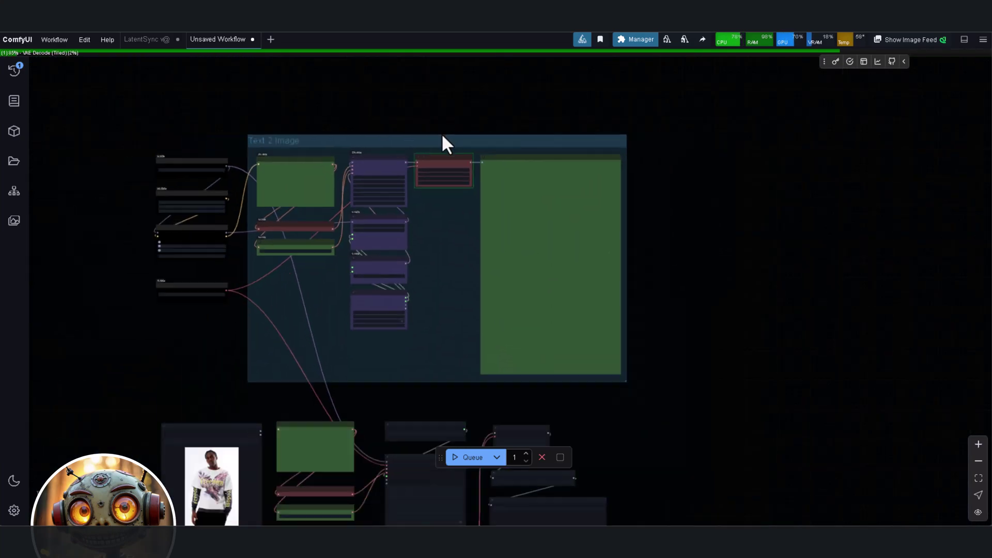
scroll(395, 317, up, 9)
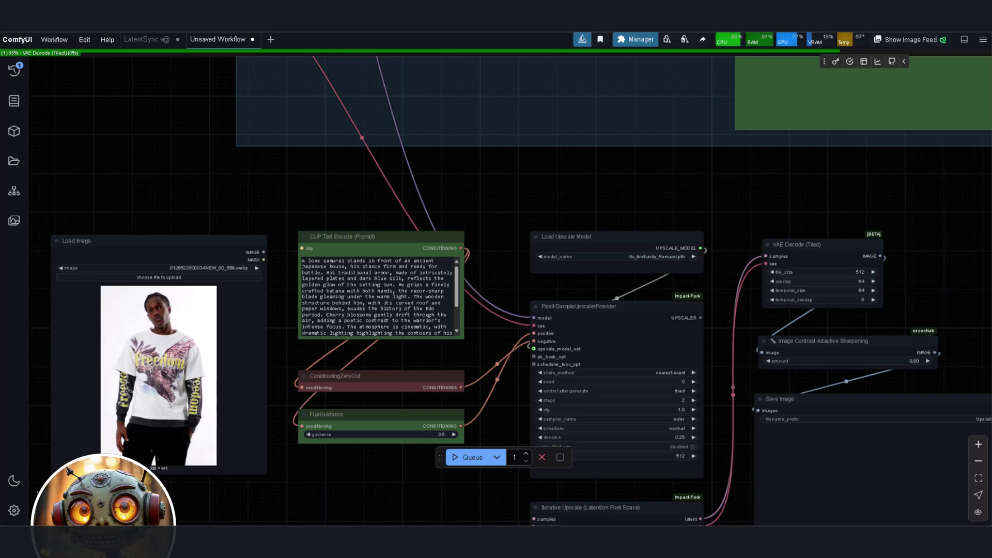
Step: Add a VAE Encode (Tiled) node below the Load Image node
scroll(664, 210, down, 1)
double_click(187, 473)
text(vae)
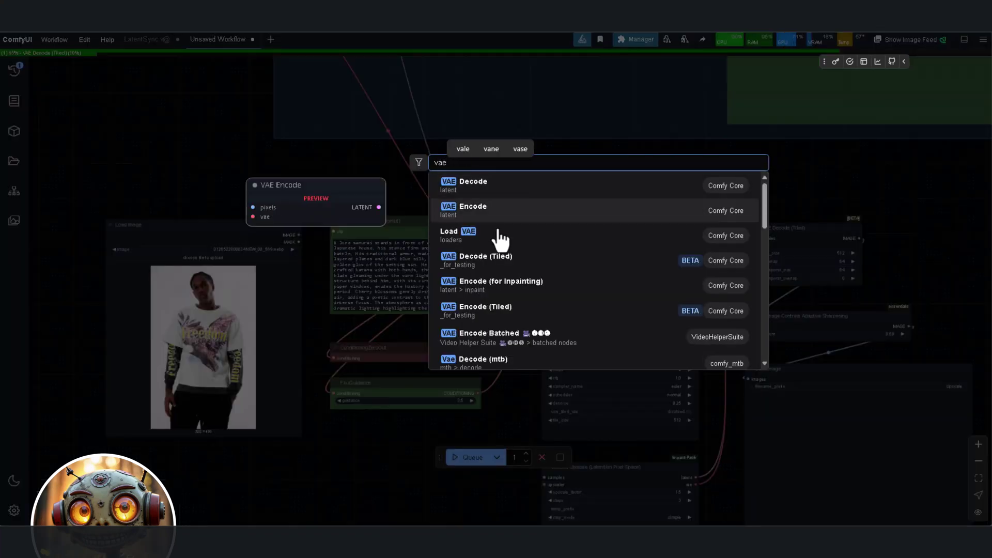
click(480, 310)
Step: Set the VAE Encode (Tiled) node's tile size to 128, overlap to 32, temporal size to 32 and temporal overlap to 4
scroll(210, 365, up, 2)
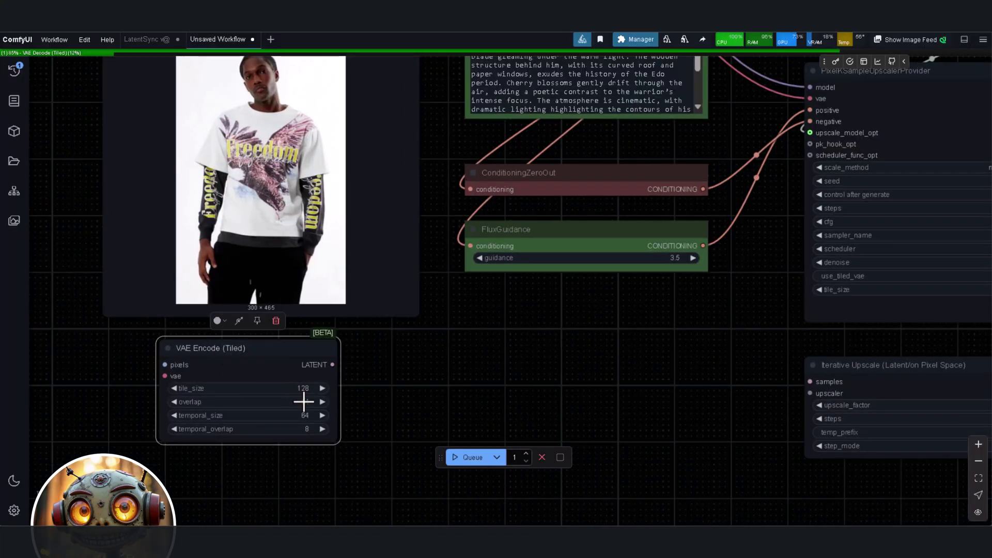
click(304, 401)
text(32)
key(Return)
click(304, 413)
text(32)
key(Return)
click(302, 431)
text(4)
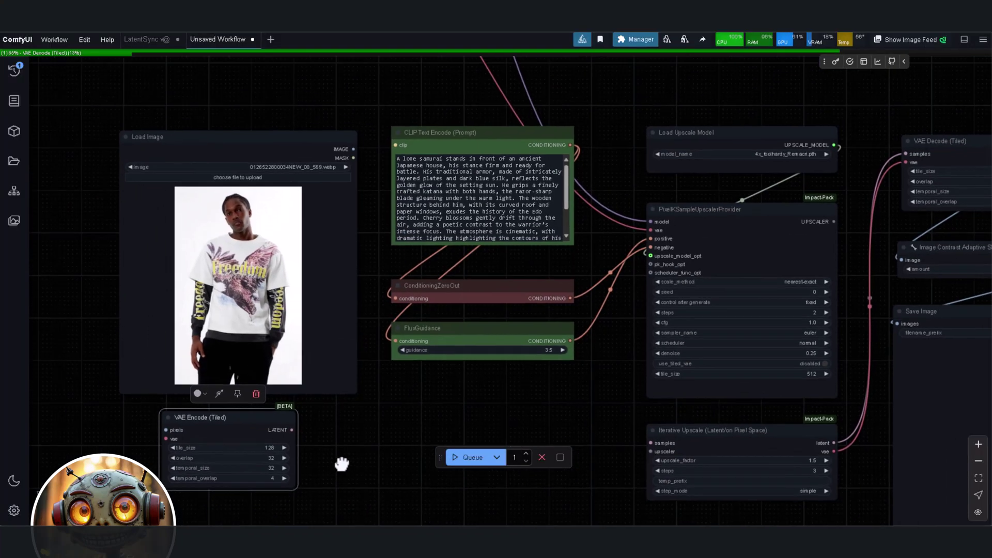
Step: Connect the PixelKSampleUpscalerProvider's upscaler output and the VAE Encode (Tiled) latent output to the matching inputs of the Iterative Upscale node
drag(342, 463, 339, 462)
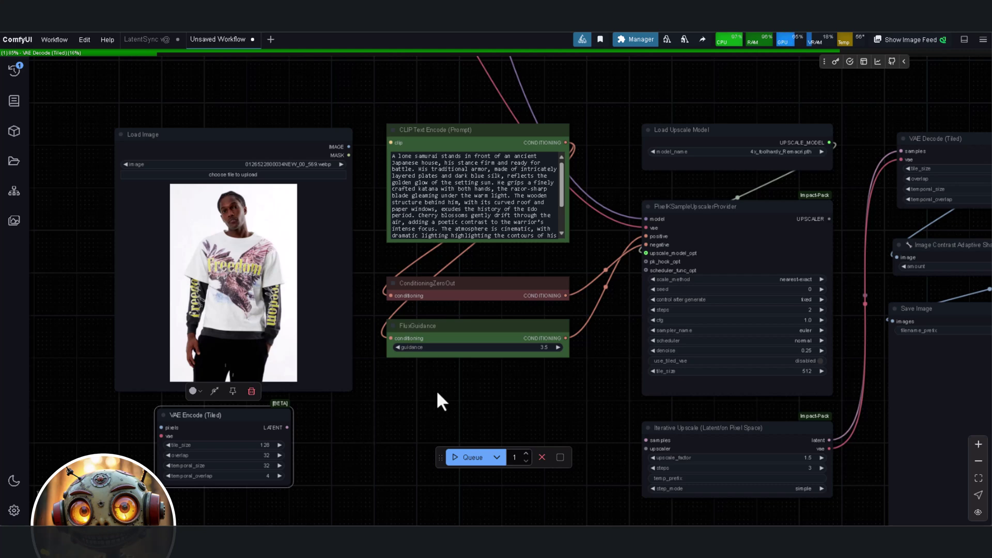
drag(830, 216, 675, 450)
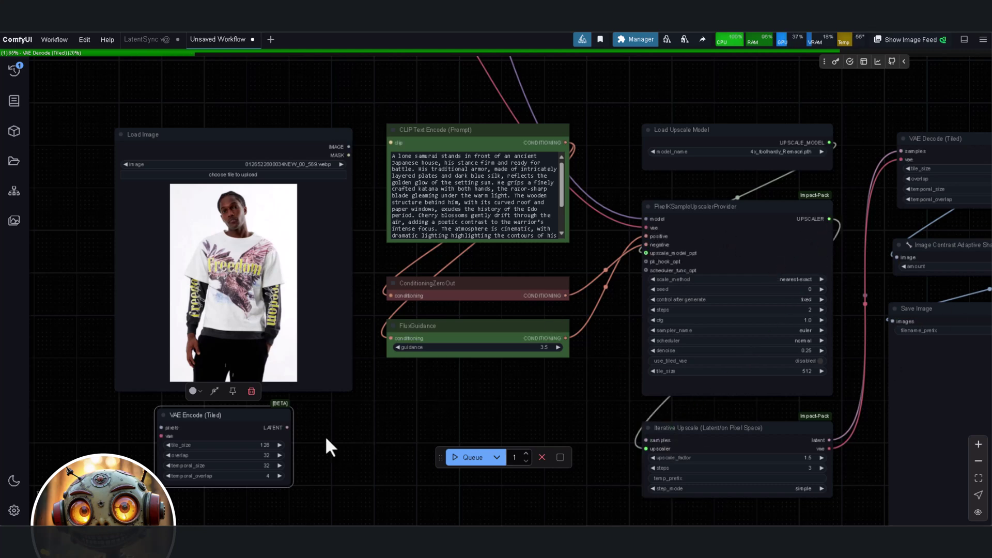
drag(287, 428, 646, 440)
Step: Connect Load Image's image and Load VAE's output to the VAE Encode (Tiled) node, and widen that node to match the Load Image node
drag(223, 415, 257, 428)
drag(349, 147, 387, 393)
scroll(369, 387, down, 4)
scroll(373, 397, down, 5)
scroll(289, 369, up, 10)
drag(408, 372, 324, 370)
scroll(326, 371, down, 5)
scroll(388, 414, up, 3)
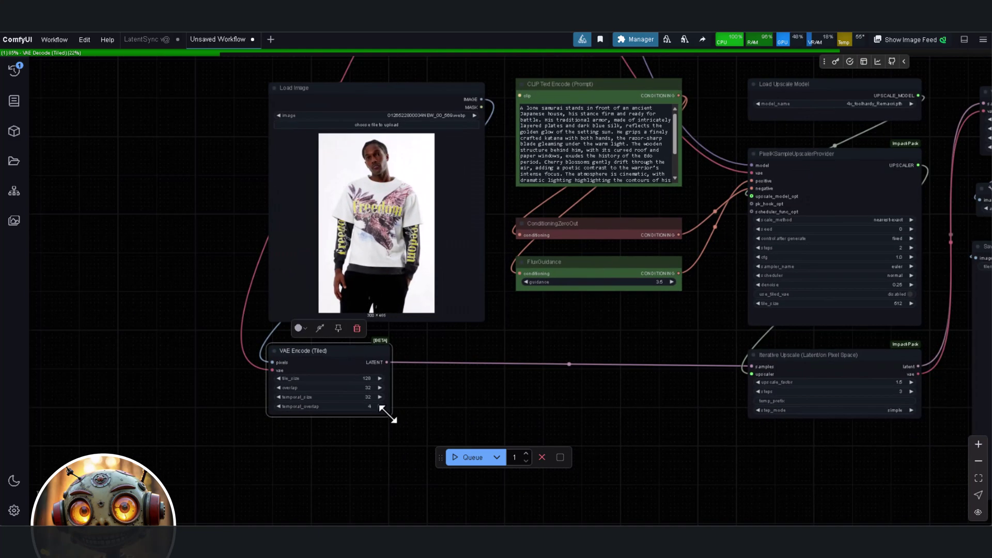
drag(388, 414, 479, 414)
Step: Select the entire prompt text in the Text 2 Image group's CLIP Text Encode node
scroll(465, 411, down, 2)
drag(458, 403, 266, 453)
scroll(471, 321, up, 1)
scroll(467, 321, down, 5)
drag(467, 321, 486, 476)
scroll(405, 94, up, 8)
click(406, 172)
key(ctrl+a)
scroll(427, 246, down, 2)
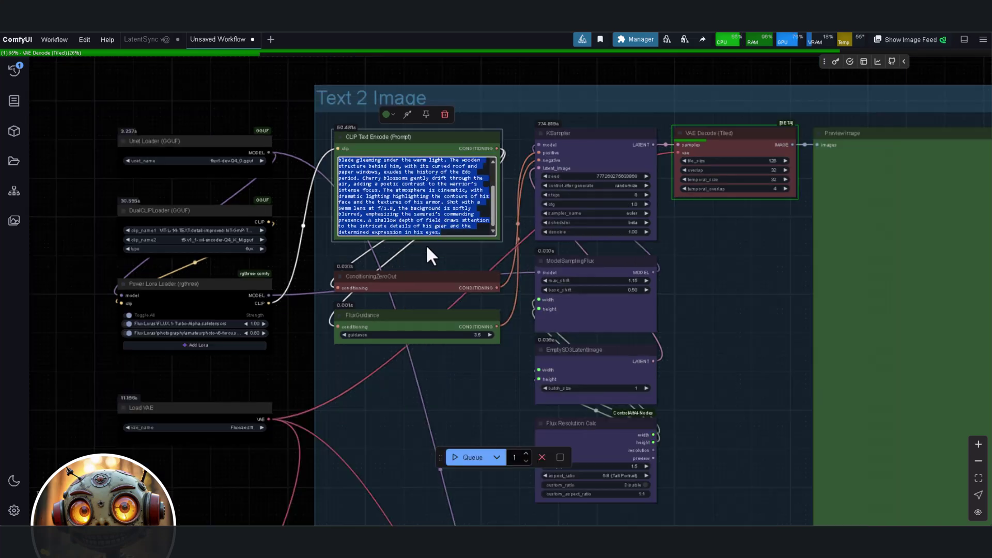
Step: Add a group beside the loader nodes and title it Loaders
scroll(426, 244, down, 4)
drag(330, 288, 406, 288)
scroll(347, 231, down, 1)
right_click(183, 140)
click(196, 224)
drag(220, 197, 179, 197)
text(L)
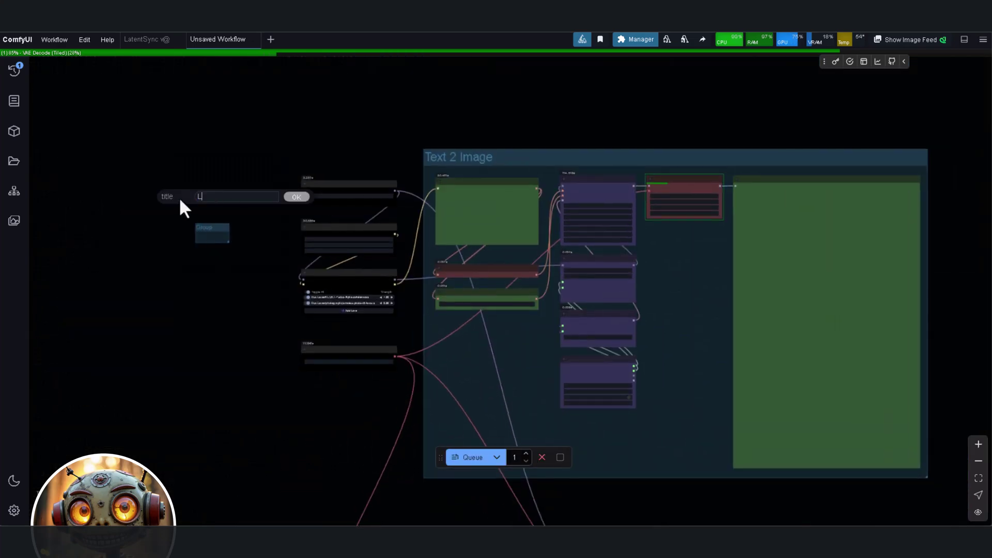
text(oaders)
key(Return)
Step: Stretch the Loaders group to the height of the loader column and set its font size to 50
scroll(224, 244, up, 4)
drag(224, 244, 231, 465)
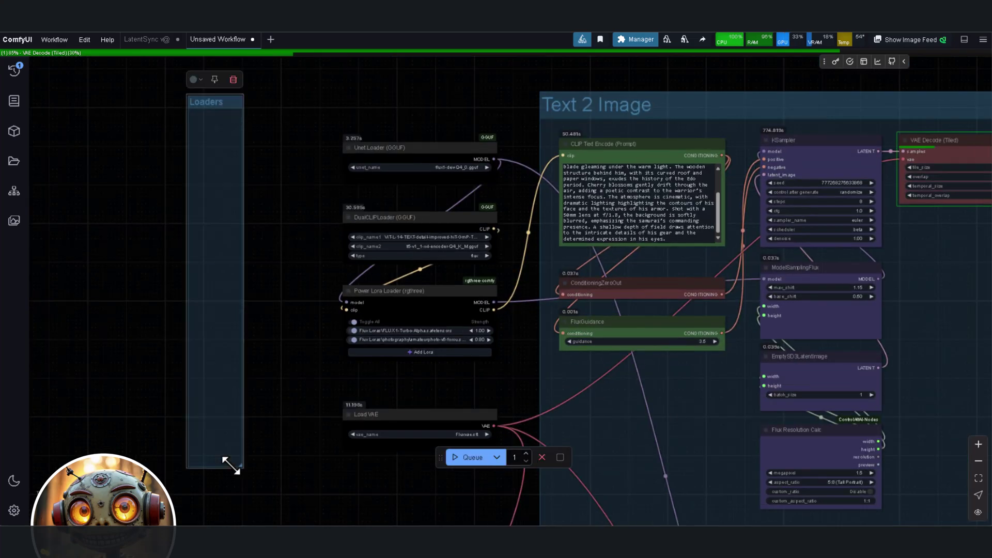
right_click(211, 103)
click(241, 334)
click(321, 364)
text(50)
key(Return)
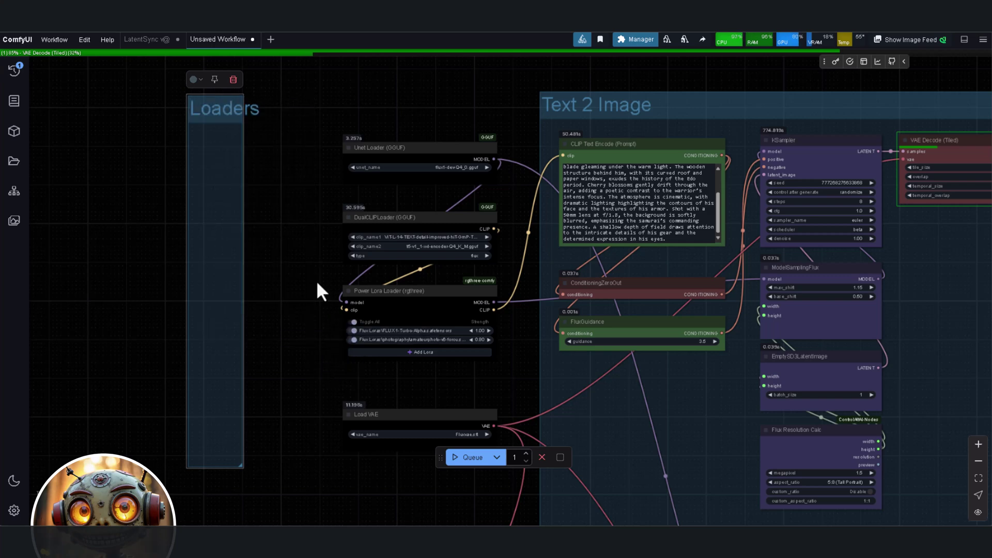
Step: Move the Loaders group over the four loader nodes and widen it to enclose them
scroll(252, 230, down, 2)
drag(221, 131, 343, 132)
drag(365, 428, 459, 433)
drag(400, 126, 415, 126)
Step: Add a group beside the upscaling nodes and title it Latent 2 Step Upscale
scroll(193, 323, down, 5)
drag(193, 323, 155, 199)
scroll(256, 317, down, 1)
drag(245, 382, 259, 312)
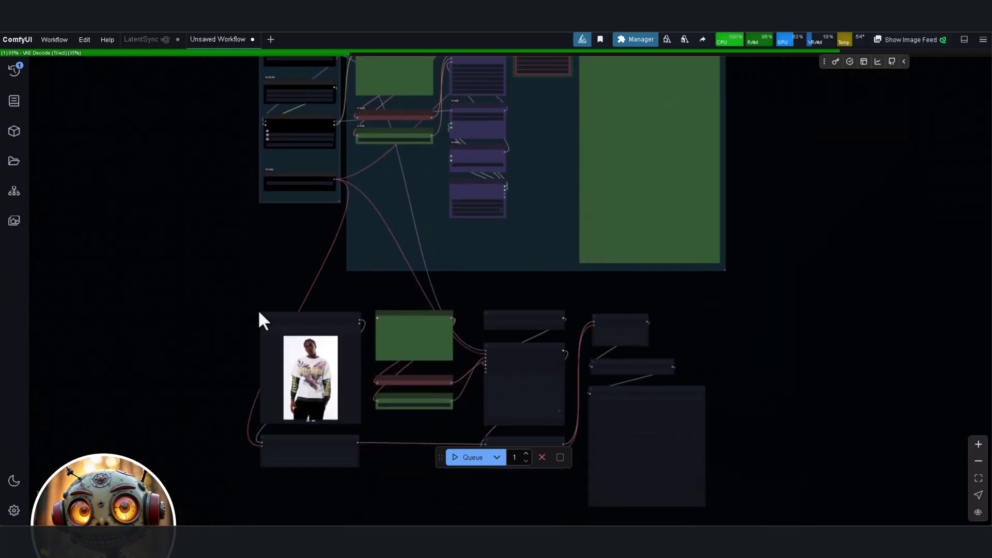
scroll(260, 314, up, 3)
right_click(146, 261)
click(189, 324)
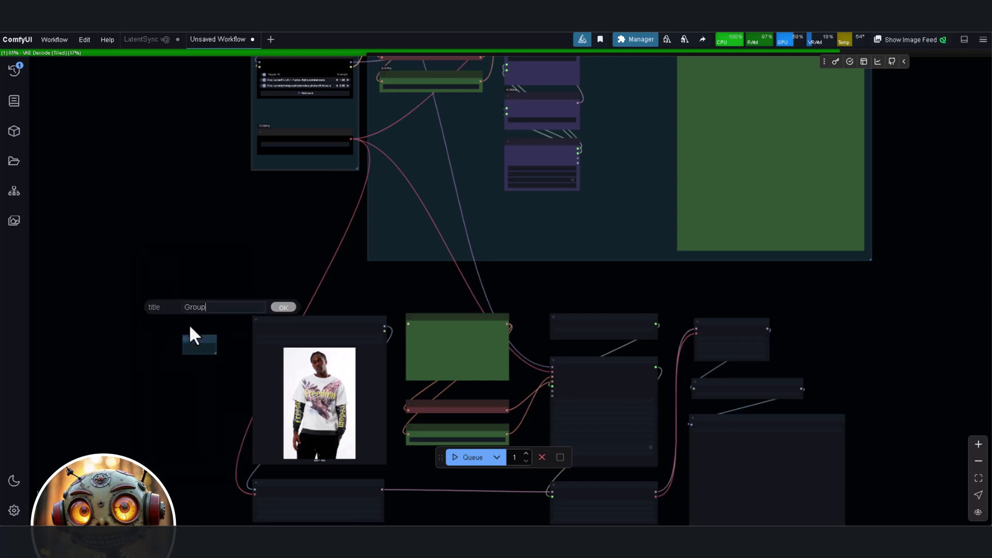
key(BackSpace)
key(BackSpace)
key(BackSpace)
key(BackSpace)
key(BackSpace)
text(Latent Upscale)
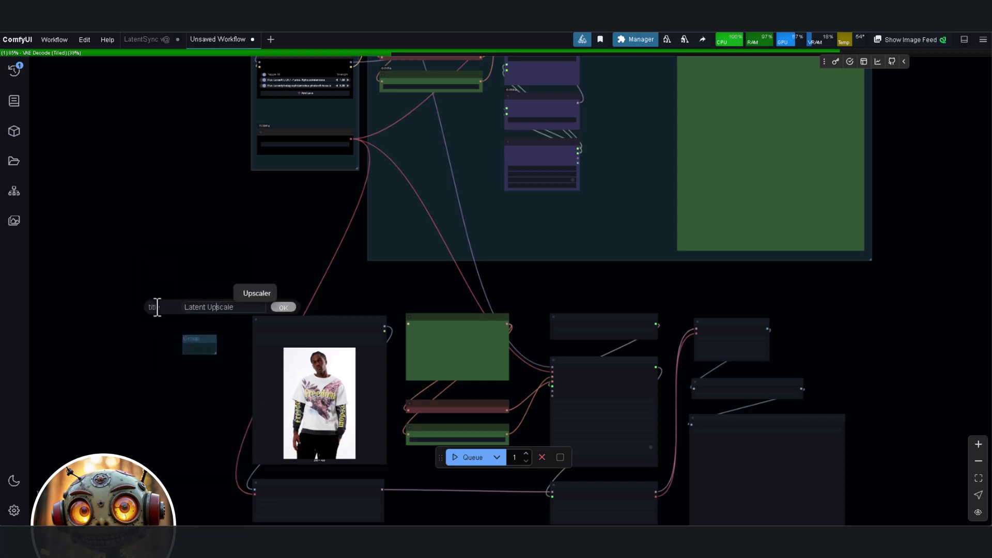
key(Left)
key(Left)
text(2 S)
key(Return)
Step: Stretch the Latent 2 Step Upscale group to the height of the upscaling nodes and set its font size to 50
drag(192, 339, 217, 491)
scroll(192, 271, up, 2)
scroll(201, 324, down, 6)
right_click(189, 300)
click(262, 516)
click(310, 504)
drag(326, 474, 303, 478)
text(50)
key(Return)
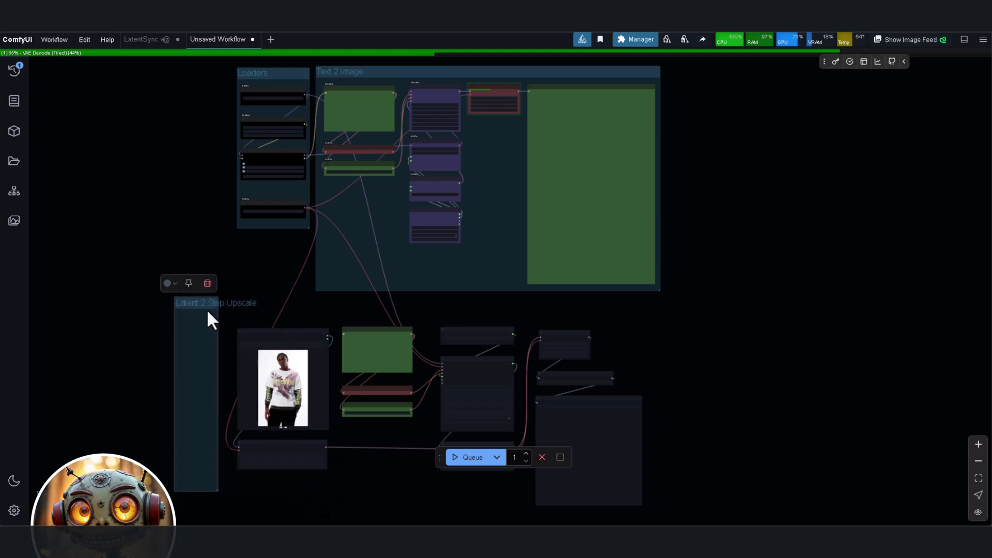
Step: Move the Latent 2 Step Upscale group over the upscaling nodes and enlarge it to enclose all of them
drag(193, 302, 250, 315)
scroll(372, 491, down, 1)
drag(372, 490, 364, 452)
drag(278, 463, 618, 468)
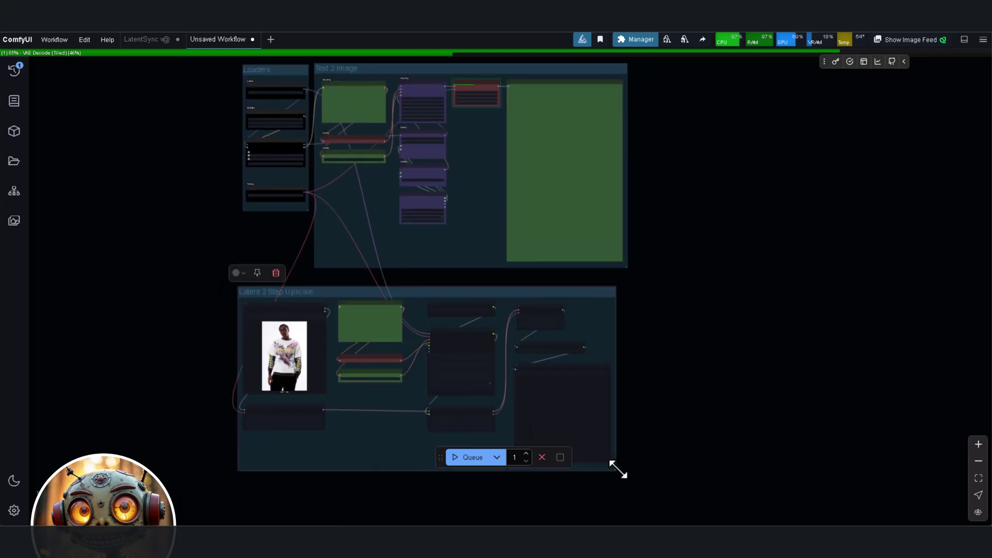
Step: Set the Save Image node's filename prefix to Latent 2 Step Upscale
scroll(403, 446, up, 5)
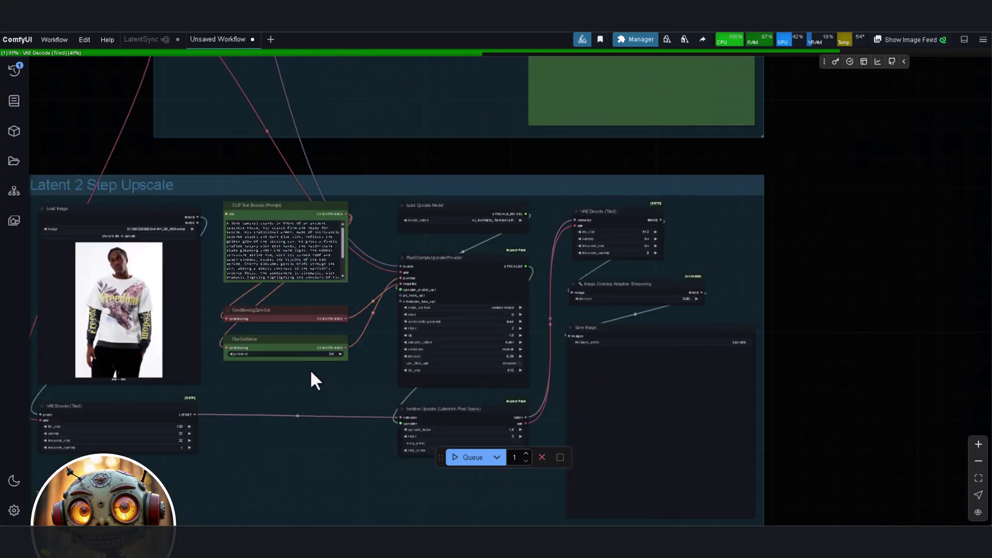
scroll(779, 350, up, 7)
click(698, 333)
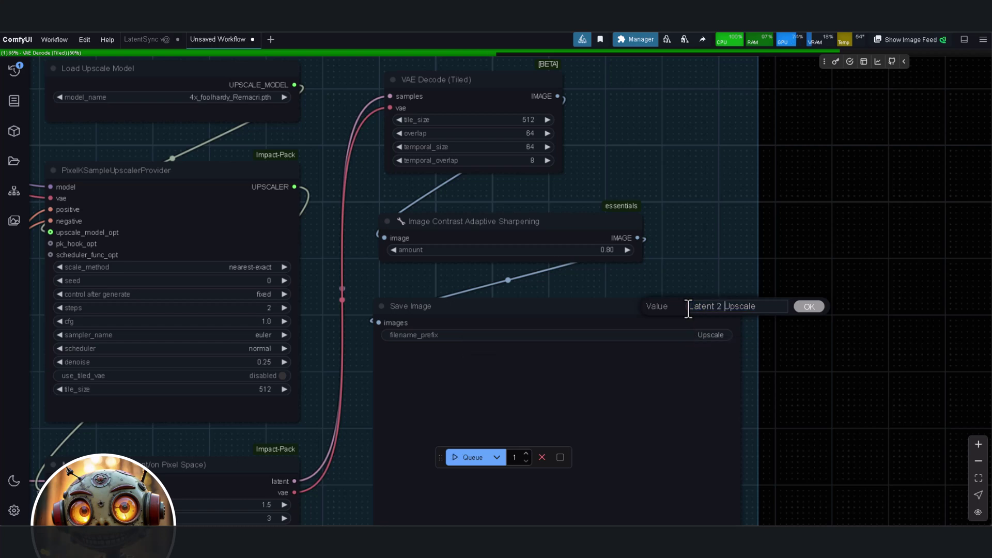
key(Return)
Step: Set the sharpening amount to 0.30, and the upscale VAE Decode (Tiled) node's tile size to 128, overlap and temporal size to 32, temporal overlap to 4
scroll(693, 293, down, 2)
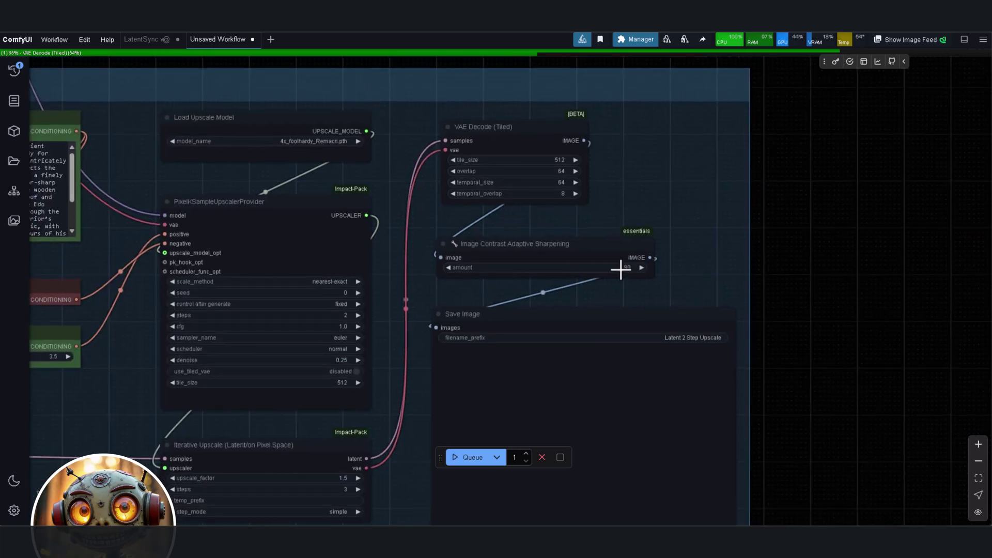
scroll(588, 197, up, 5)
click(590, 197)
click(596, 222)
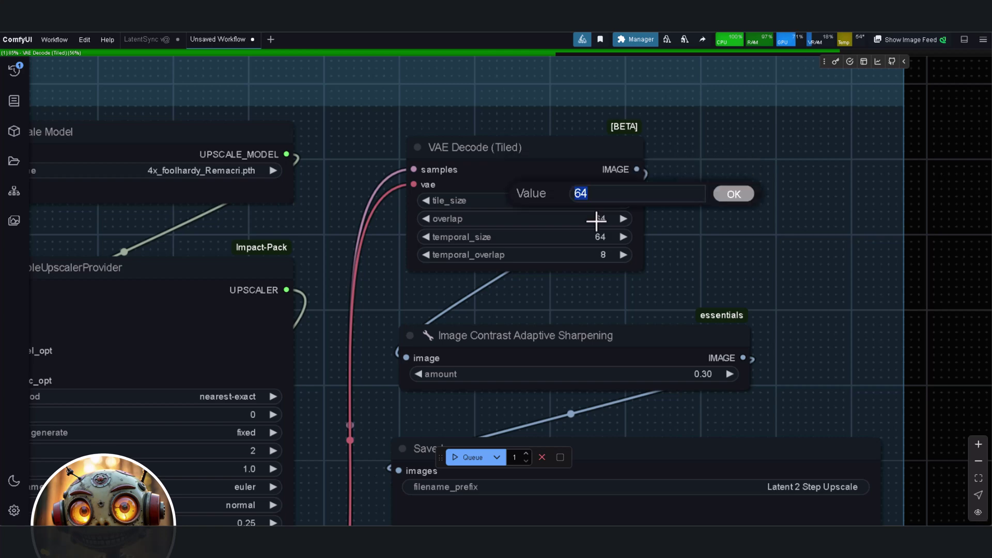
text(32)
key(Return)
click(599, 236)
text(32)
key(Return)
click(602, 254)
text(4)
scroll(784, 221, down, 4)
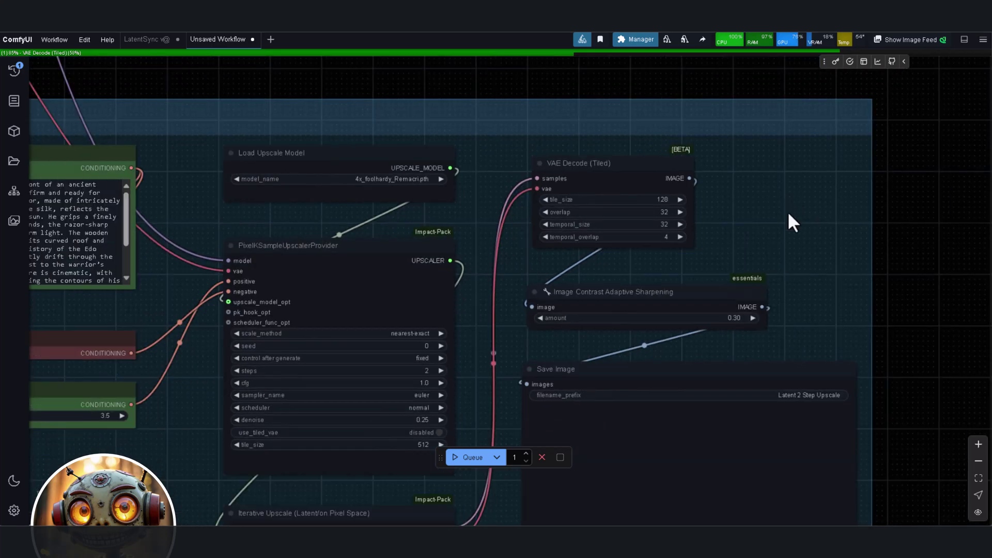
Step: Set the PixelKSampleUpscalerProvider's control after generate option to randomize
drag(789, 214, 803, 201)
click(443, 346)
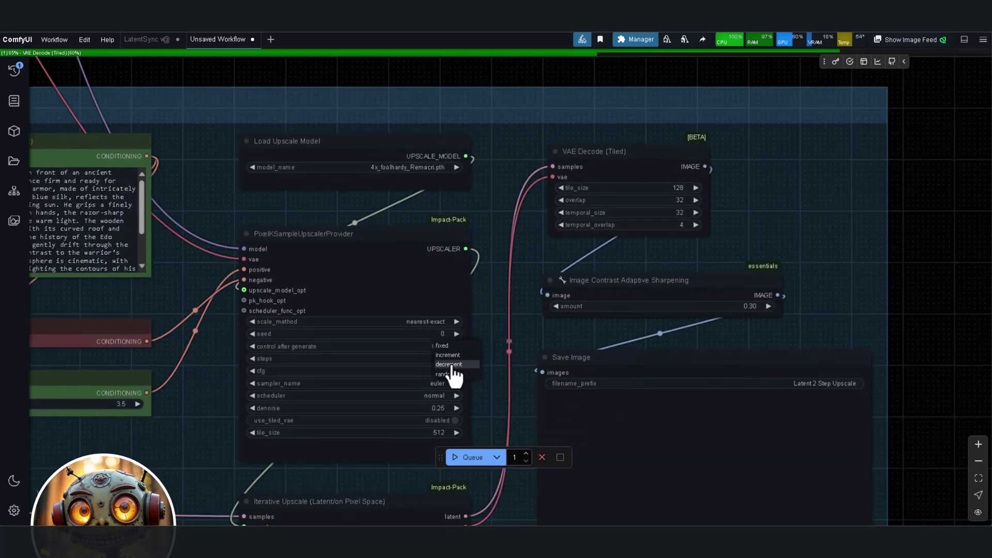
click(454, 376)
Step: Search for "bypas", add the group bypasser node, and place and size it in the gap below the Loaders group
scroll(507, 328, down, 3)
drag(507, 328, 625, 317)
drag(604, 141, 642, 257)
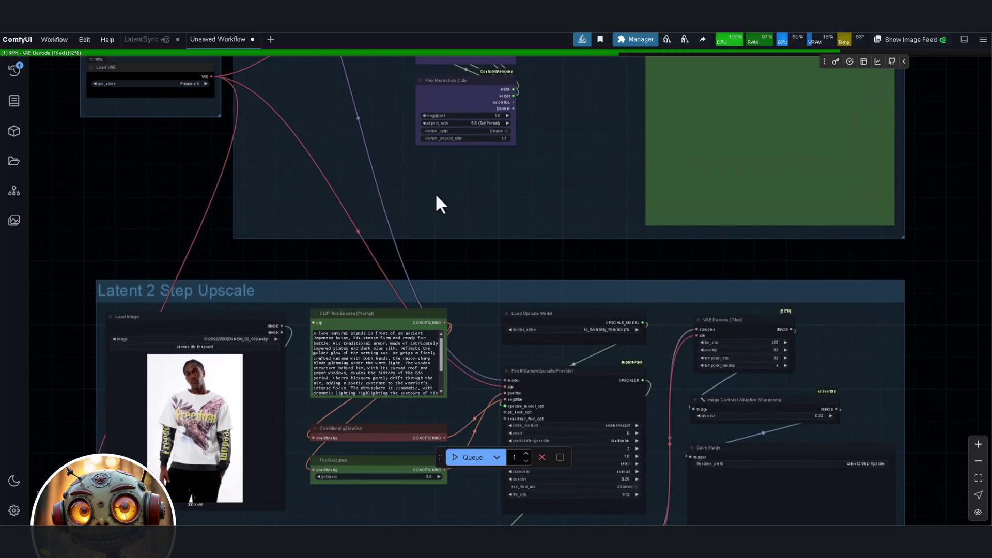
double_click(435, 193)
text(bypas)
click(478, 258)
drag(454, 189, 111, 164)
drag(171, 200, 219, 234)
Step: Select all nodes in the workflow and change their shape together
scroll(283, 375, down, 3)
drag(286, 381, 320, 302)
right_click(292, 305)
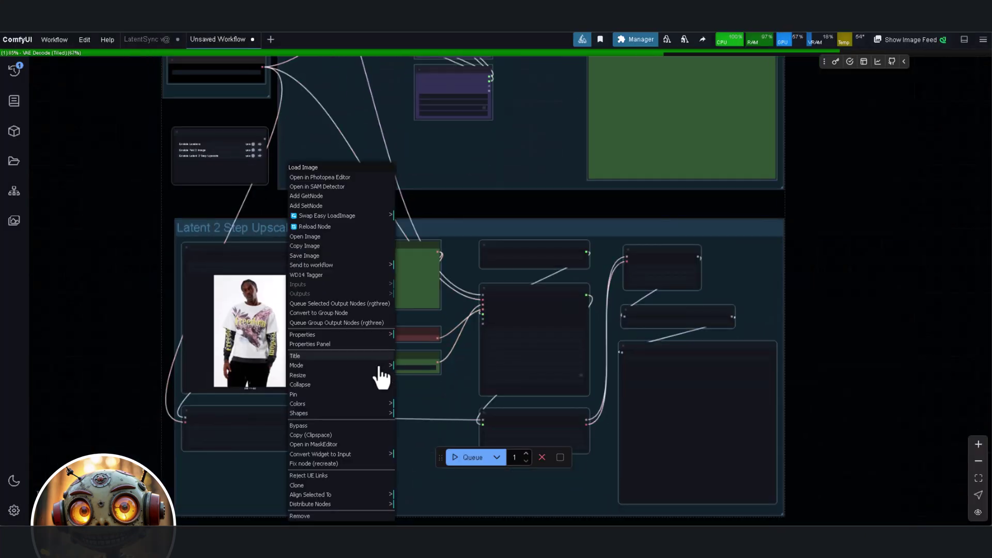
click(374, 412)
click(421, 414)
click(829, 276)
Step: Set the link render mode in the Lite Graph settings to Straight
scroll(829, 277, down, 1)
scroll(832, 284, down, 1)
click(14, 511)
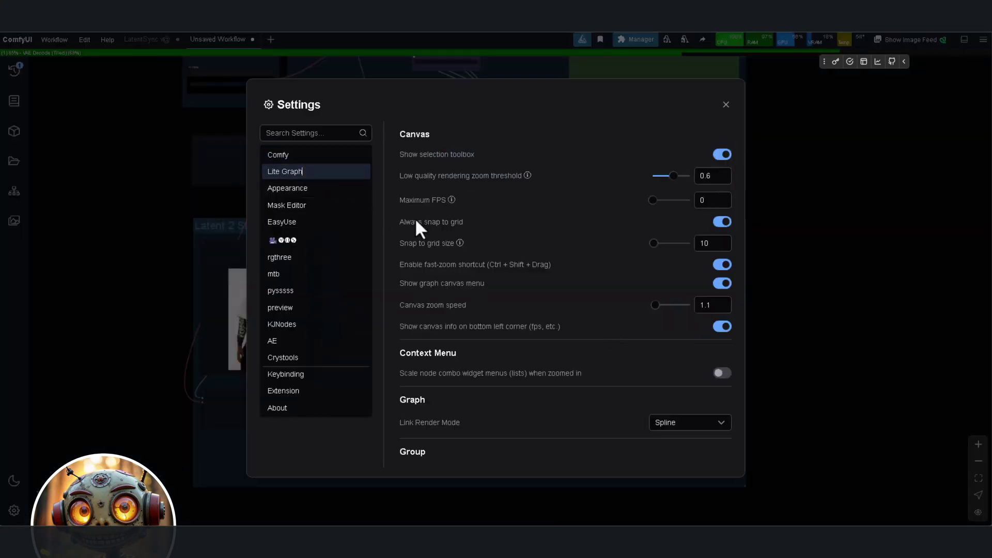
click(691, 422)
click(666, 441)
click(727, 108)
Step: Colour the Load Upscale Model, PixelKSampleUpscalerProvider and Iterative Upscale nodes blue
scroll(794, 209, down, 1)
drag(297, 310, 237, 306)
drag(161, 241, 274, 381)
drag(438, 242, 495, 382)
click(457, 217)
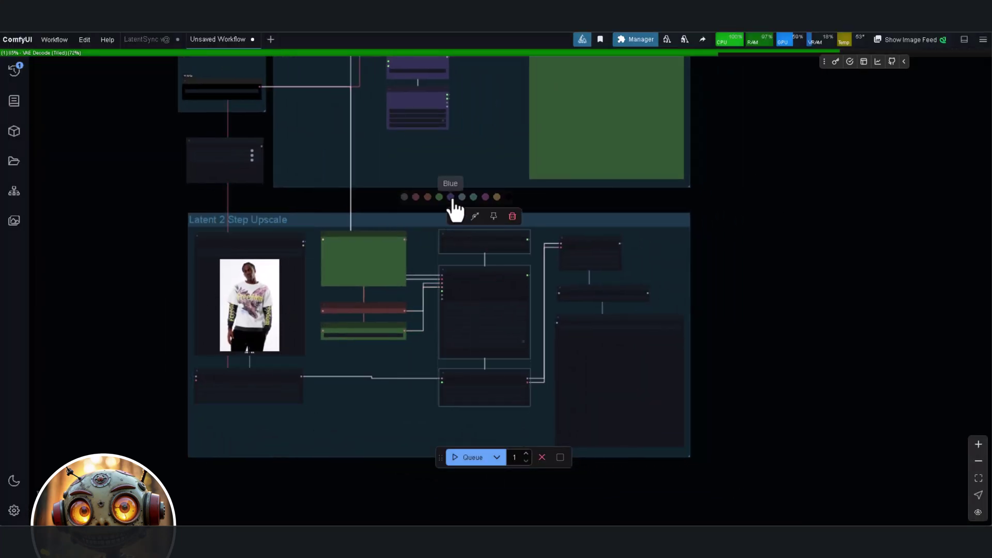
click(452, 198)
click(401, 420)
Step: Colour the Image Contrast Adaptive Sharpening and Save Image nodes green
drag(347, 348, 211, 342)
drag(554, 278, 504, 337)
click(457, 265)
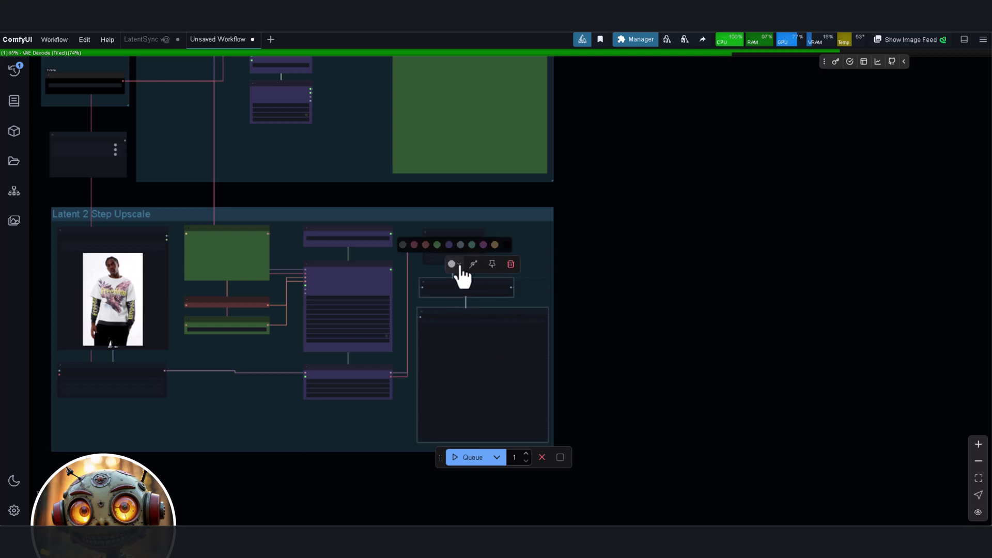
click(438, 245)
Step: Colour the VAE Decode (Tiled) node in the Latent 2 Step Upscale group red
scroll(524, 273, down, 2)
drag(525, 272, 560, 359)
click(509, 338)
click(476, 310)
click(431, 290)
Step: Colour the Load Image and VAE Encode (Tiled) nodes green
drag(127, 384, 178, 369)
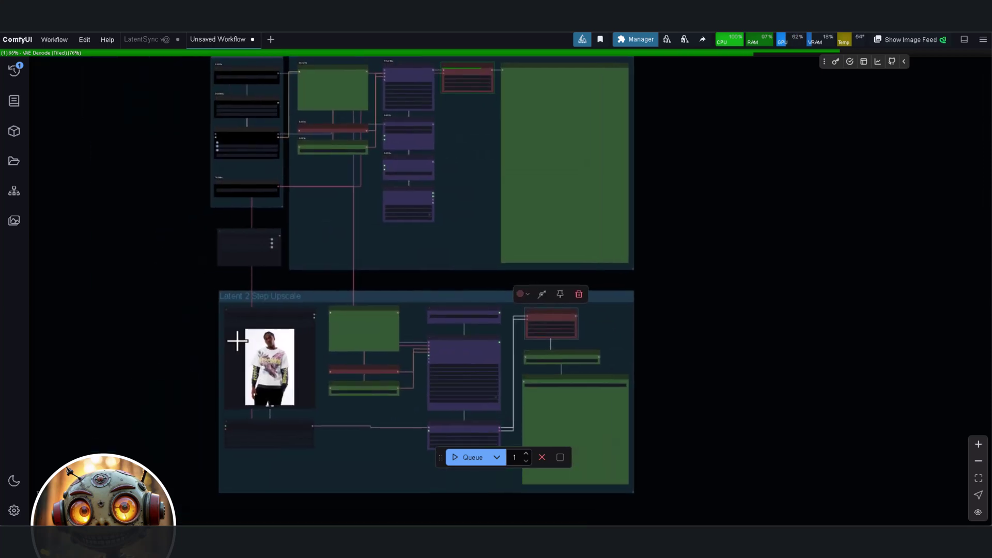
right_click(242, 346)
click(260, 353)
ctrl+click(253, 433)
click(240, 292)
click(224, 274)
click(225, 288)
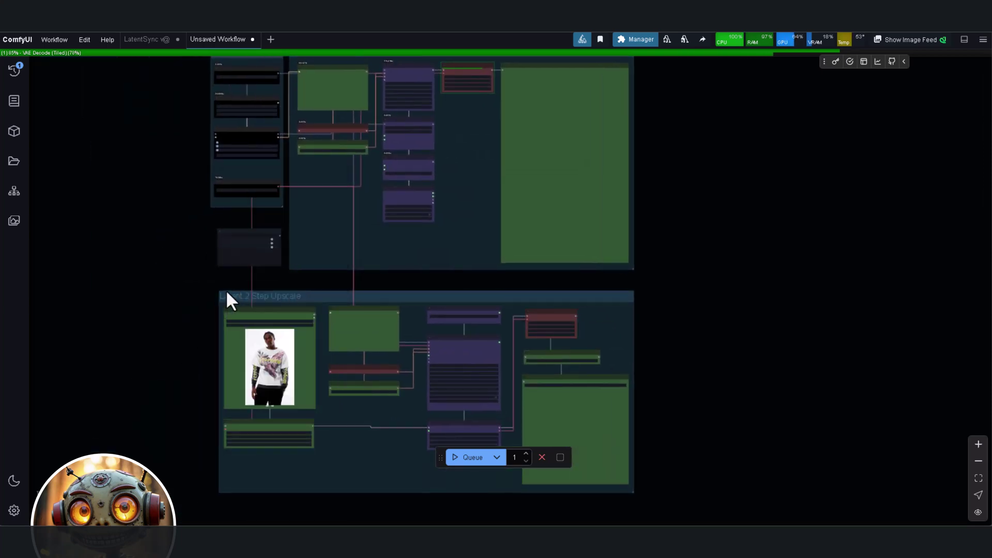
Step: Set the link render mode in the Lite Graph settings to Spline
scroll(228, 290, up, 5)
scroll(227, 289, down, 3)
drag(231, 290, 197, 392)
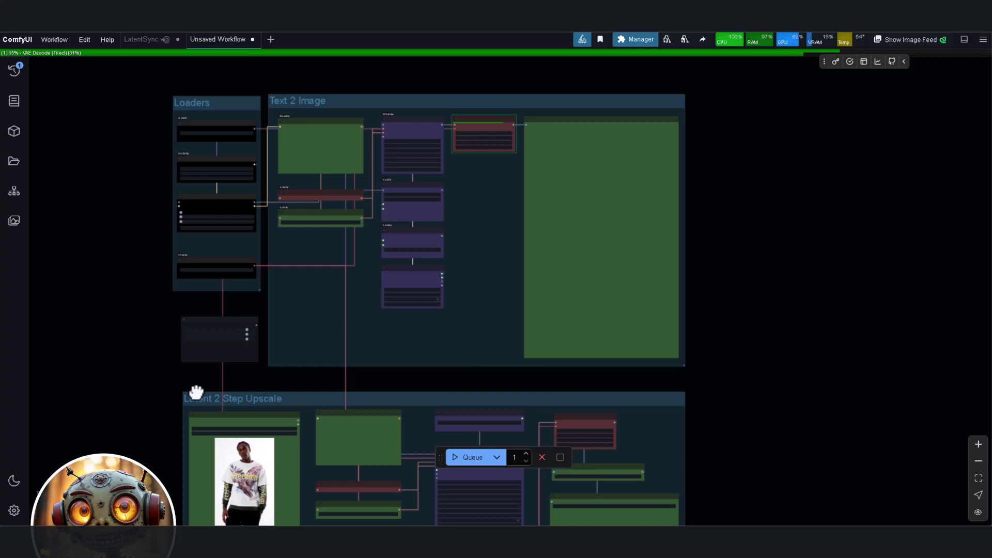
click(14, 510)
click(671, 421)
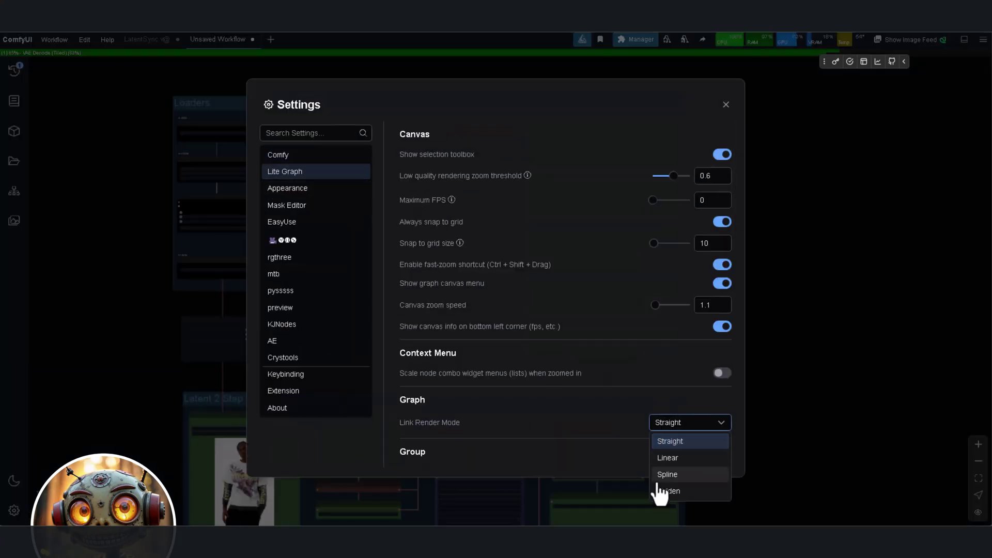
click(664, 473)
key(Escape)
Step: Set the link render mode in the Lite Graph settings to Straight and leave the settings
drag(342, 311, 354, 284)
click(14, 511)
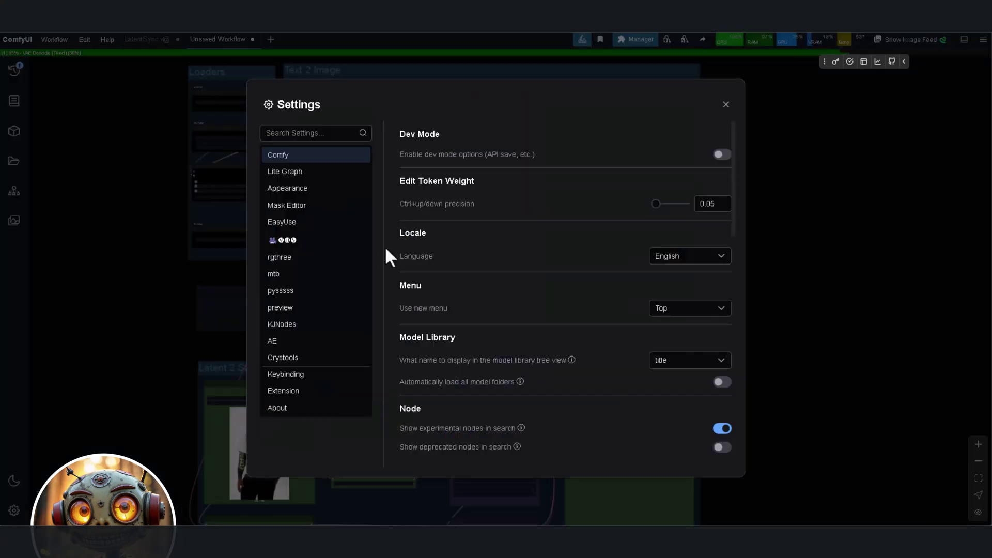
click(297, 172)
click(682, 422)
click(674, 443)
click(754, 230)
Step: Add a KJNodes Resize Image node on the empty canvas beside the Latent 2 Step Upscale group
drag(753, 226, 759, 177)
drag(722, 310, 775, 233)
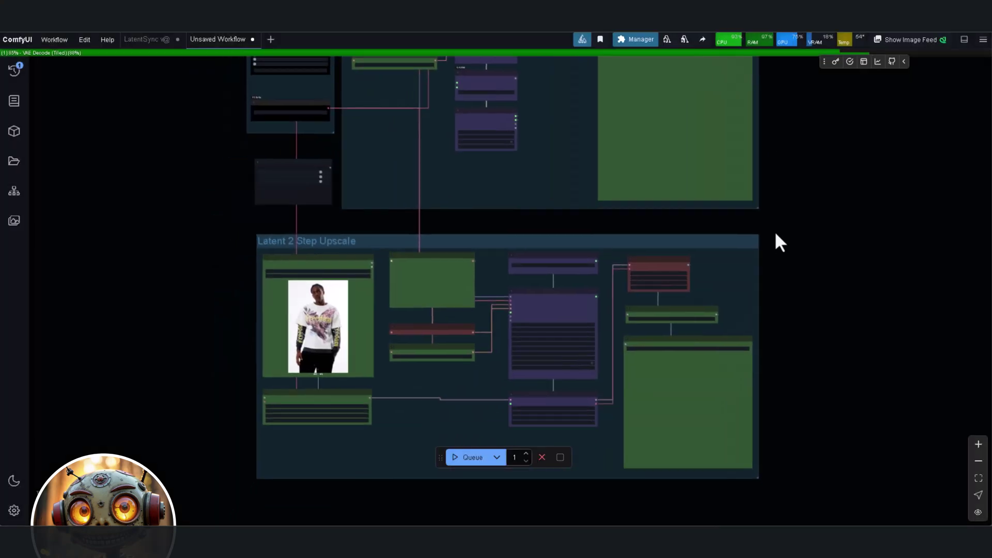
double_click(143, 308)
text(image)
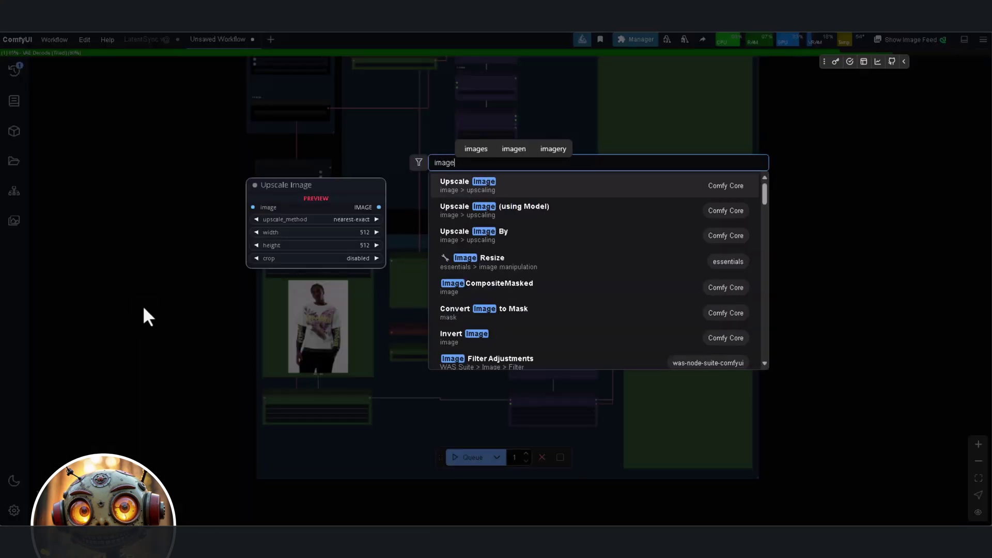
text(size)
click(468, 191)
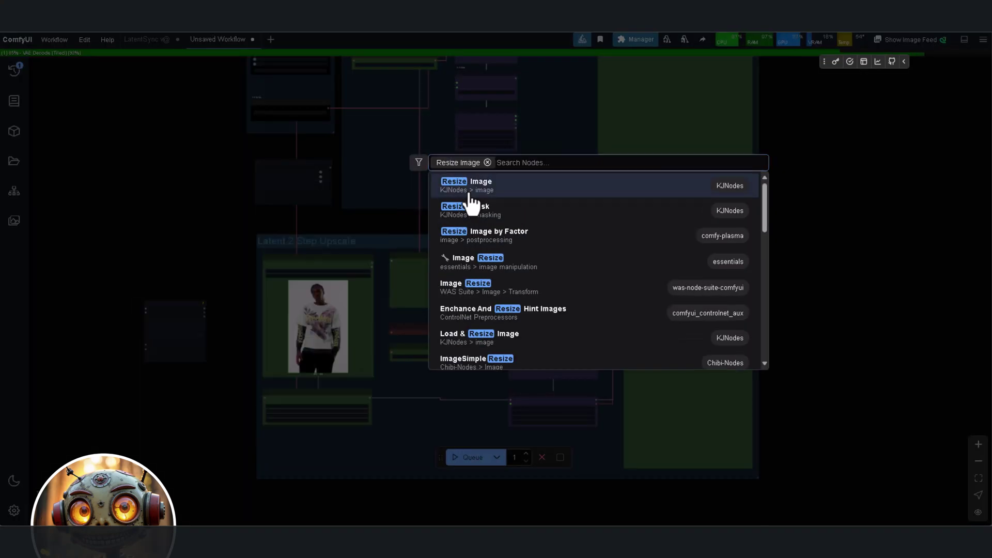
Step: Connect Load Image's image output to the Resize Image node and its IMAGE output to the pixels input of VAE Encode (Tiled)
scroll(191, 320, up, 7)
drag(190, 282, 239, 312)
drag(542, 208, 200, 312)
drag(276, 350, 234, 277)
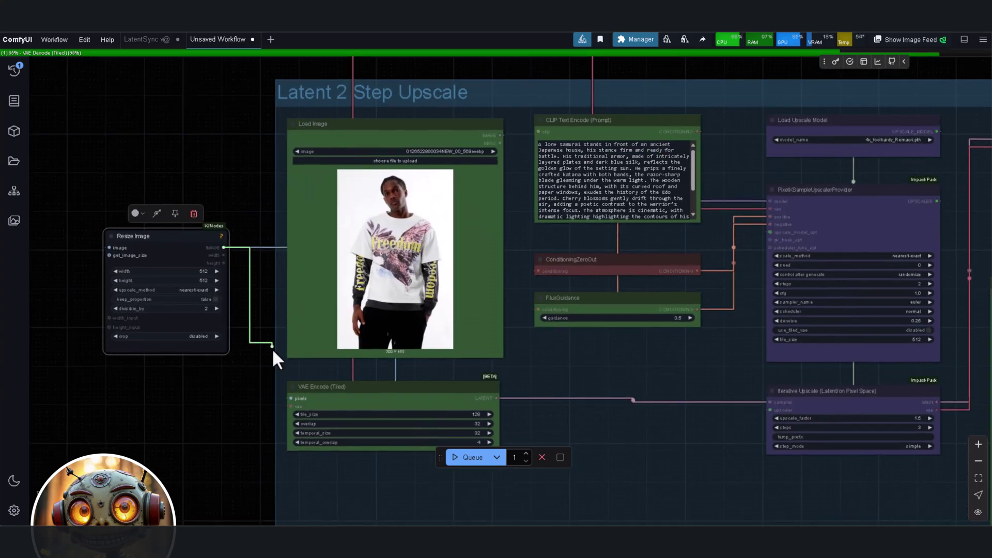
drag(272, 348, 291, 398)
Step: Shift the VAE Encode (Tiled) node aside and place the Resize Image node directly beneath Load Image in the Latent 2 Step Upscale group
drag(227, 382, 337, 396)
scroll(249, 282, up, 2)
drag(250, 282, 128, 281)
scroll(110, 314, up, 5)
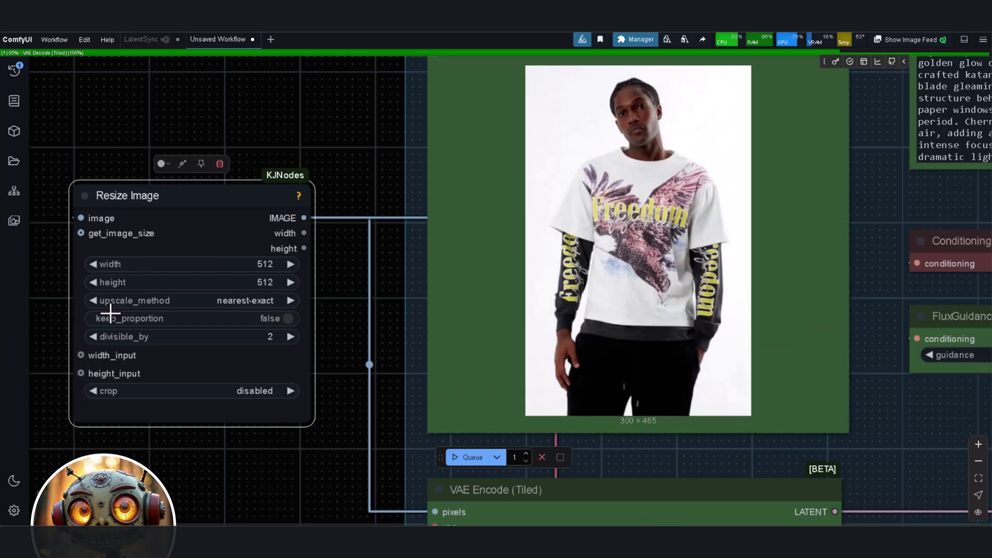
scroll(184, 268, down, 7)
drag(335, 380, 537, 442)
drag(149, 231, 331, 374)
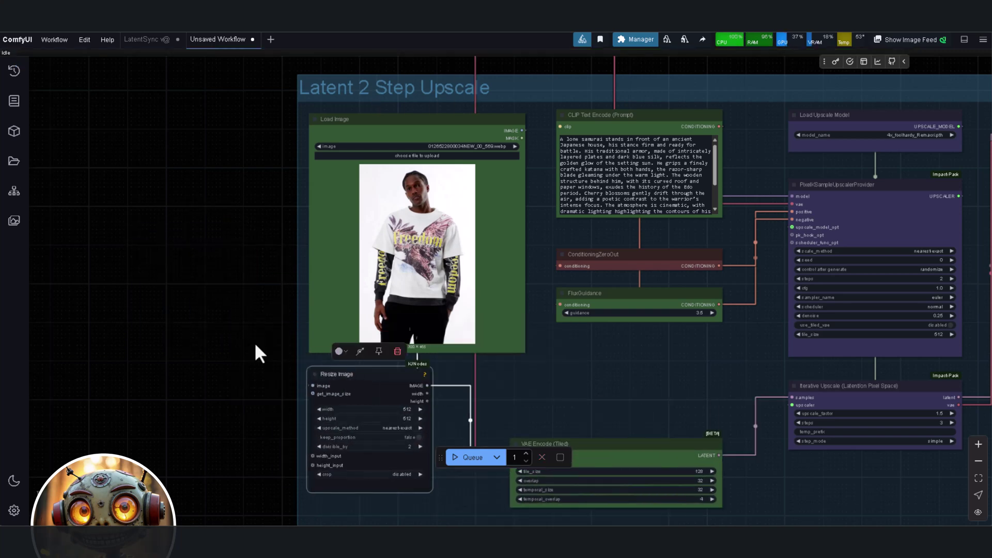
Step: Colour the Resize Image node green and move the VAE Encode (Tiled) node closer to it
scroll(259, 354, down, 3)
scroll(258, 354, right, 2)
right_click(299, 294)
click(332, 431)
click(409, 439)
right_click(337, 298)
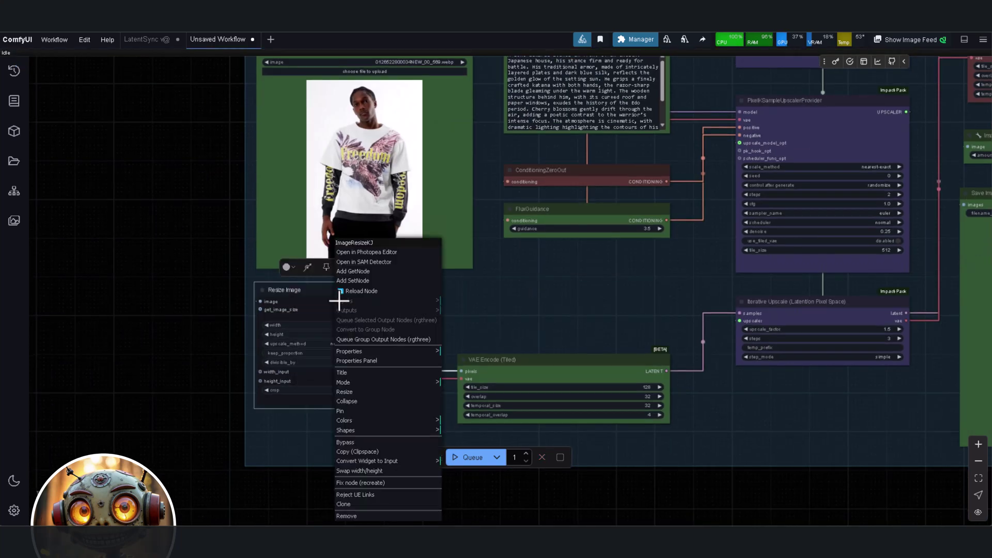
click(286, 268)
click(266, 249)
drag(489, 353, 459, 332)
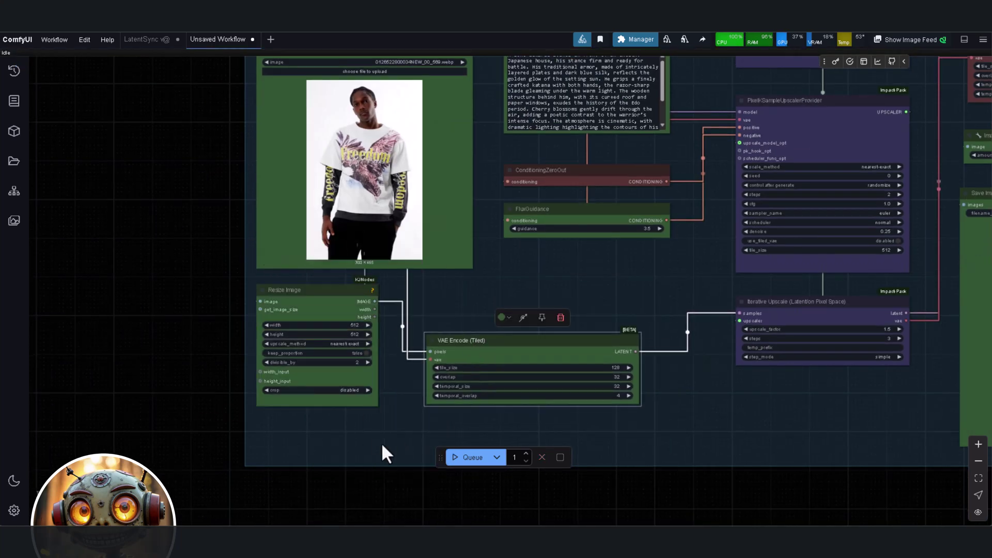
Step: Turn on keep_proportion for the Resize Image node
scroll(383, 449, down, 2)
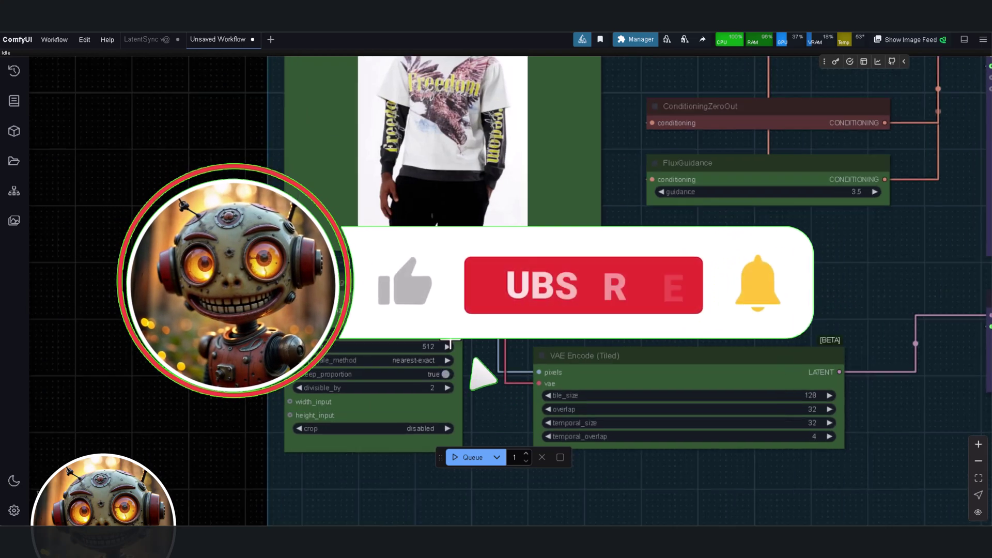
scroll(433, 348, down, 4)
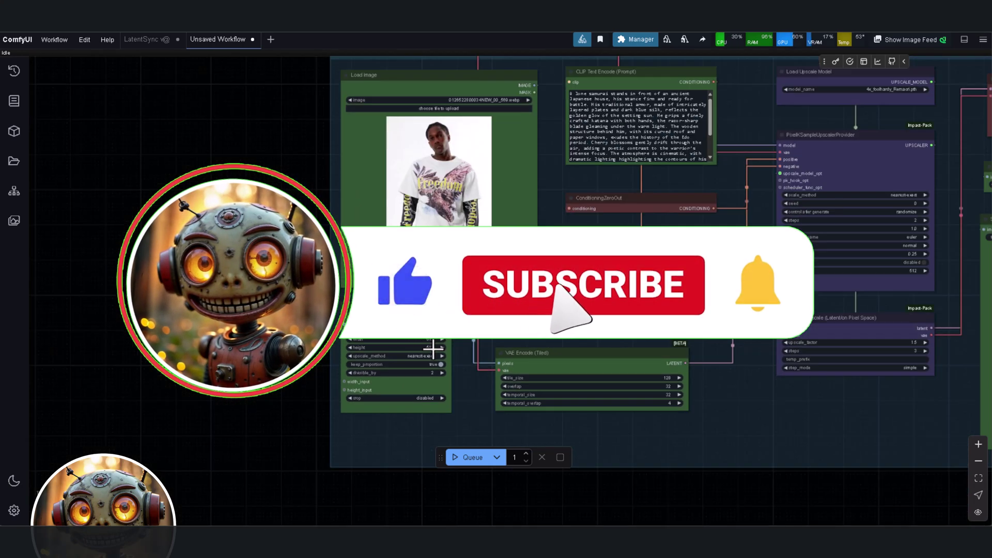
Step: Review the generated image in the Text 2 Image group's Preview Image node
scroll(432, 348, down, 7)
drag(432, 349, 300, 456)
scroll(612, 193, up, 7)
scroll(723, 258, down, 2)
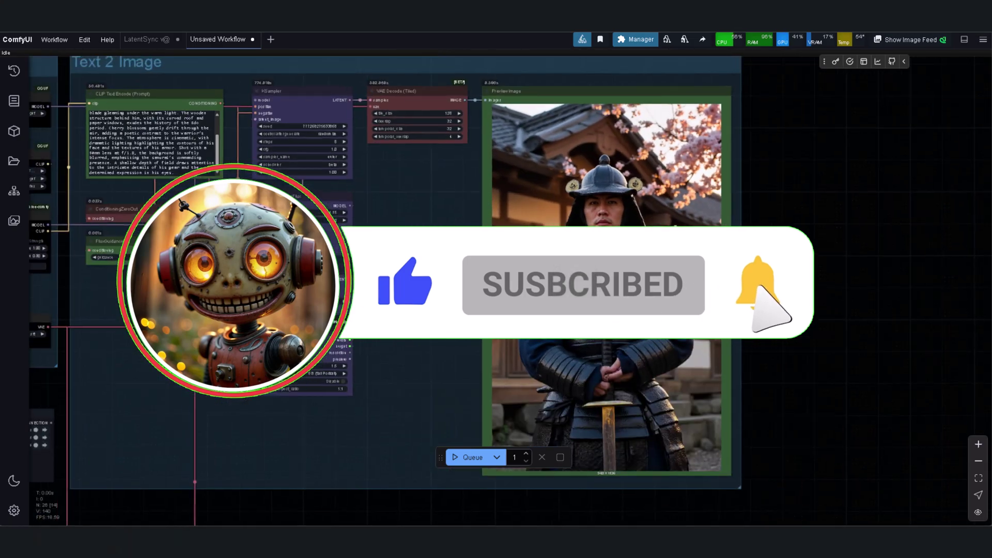